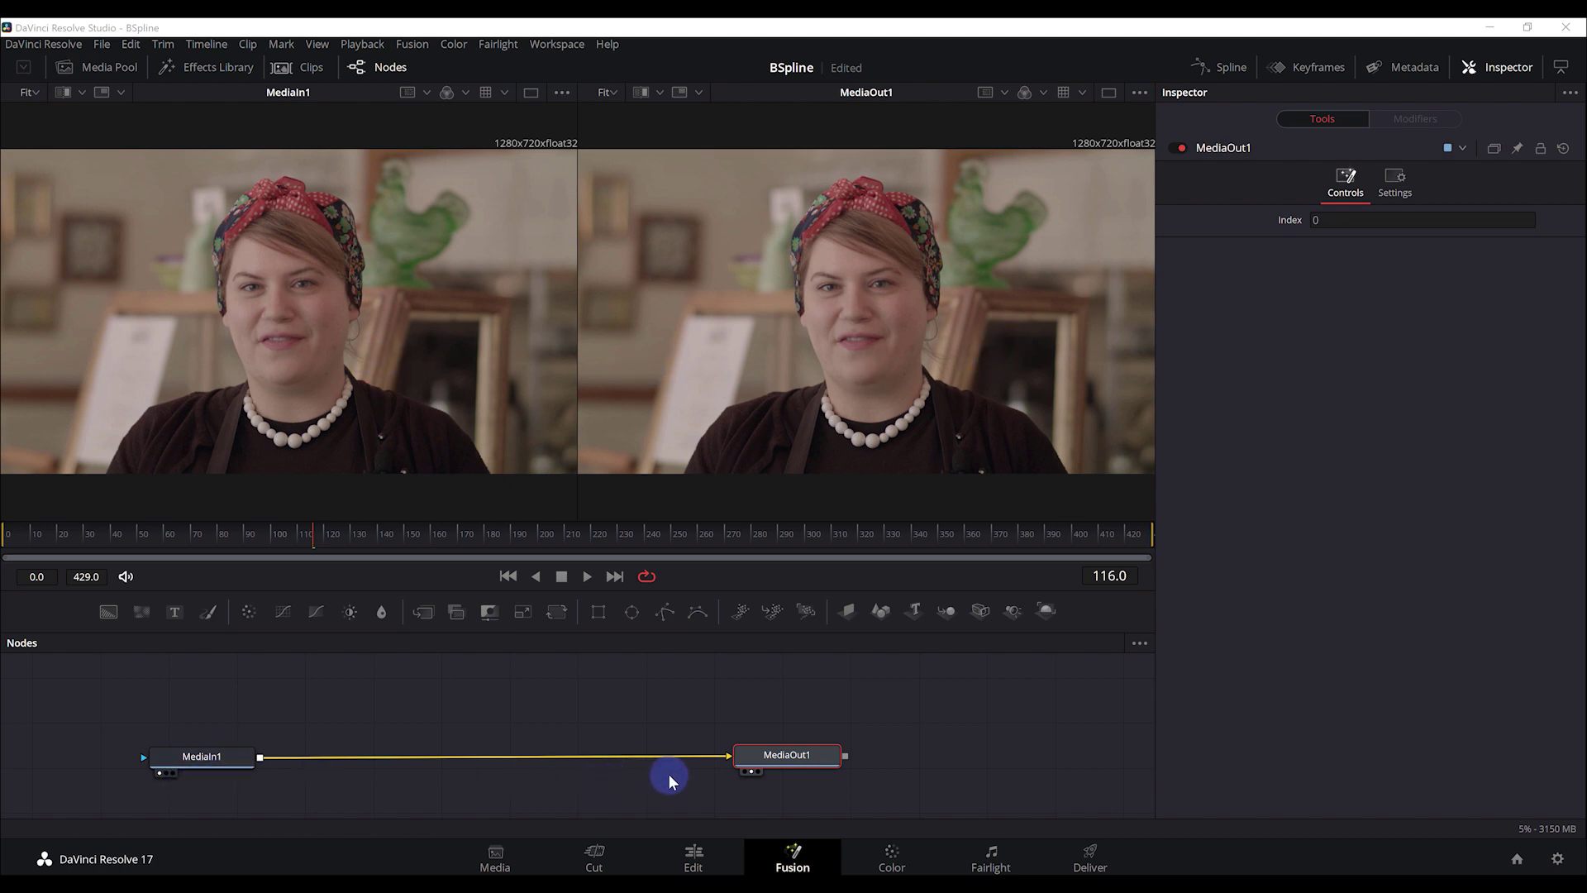
- Add a Polygon mask node from the Add Tool > Mask menu
{"action": "right_click", "coordinate": [480, 706]}
{"action": "mouse_move", "coordinate": [584, 433]}
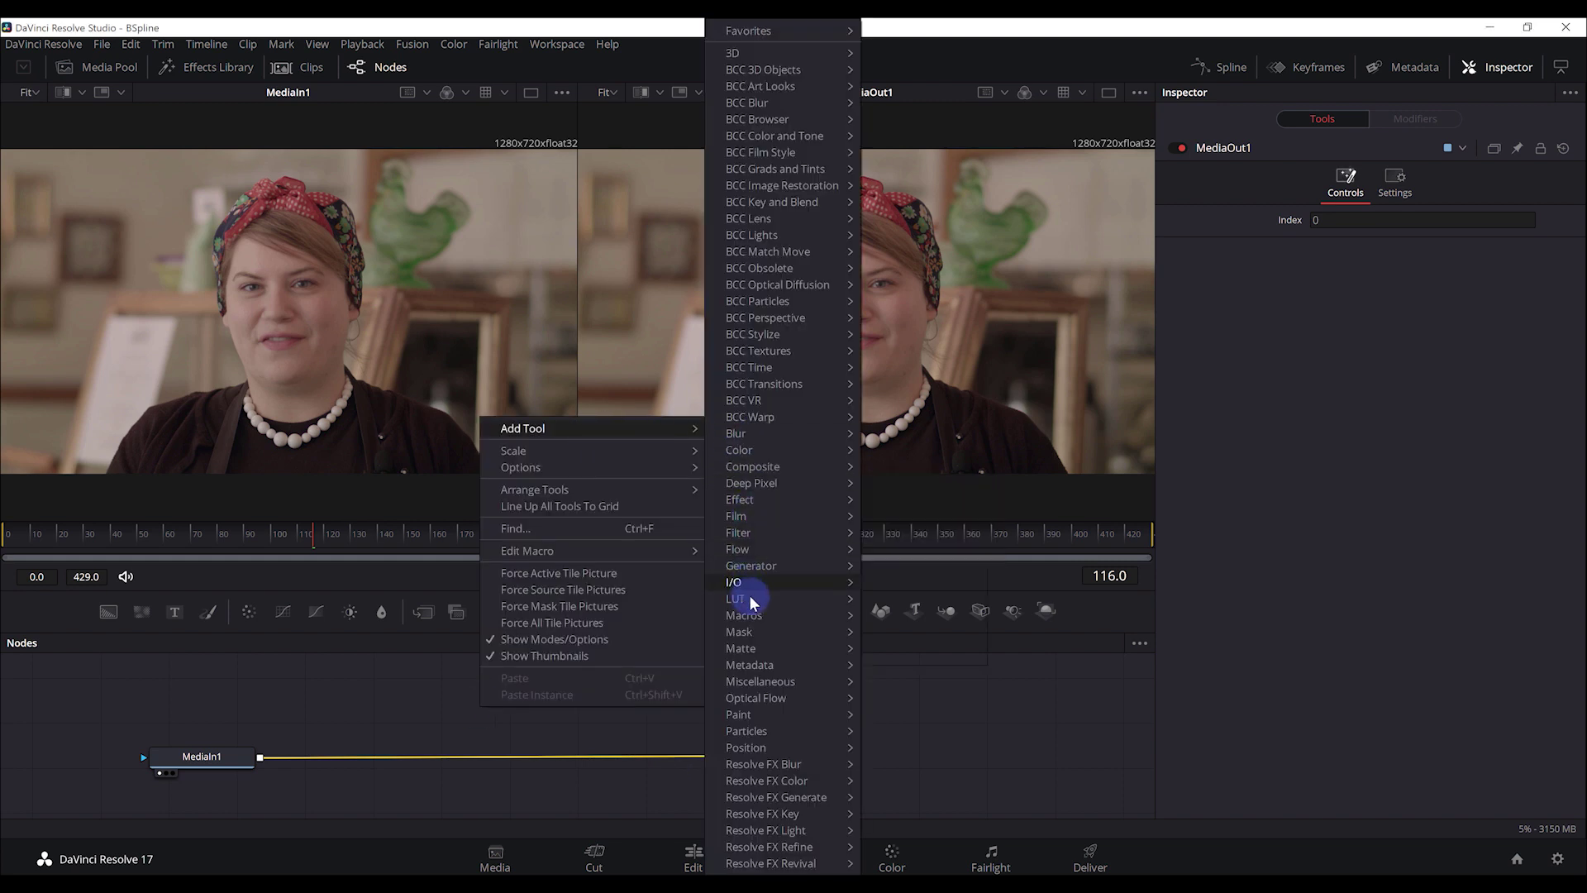
{"action": "mouse_move", "coordinate": [762, 631]}
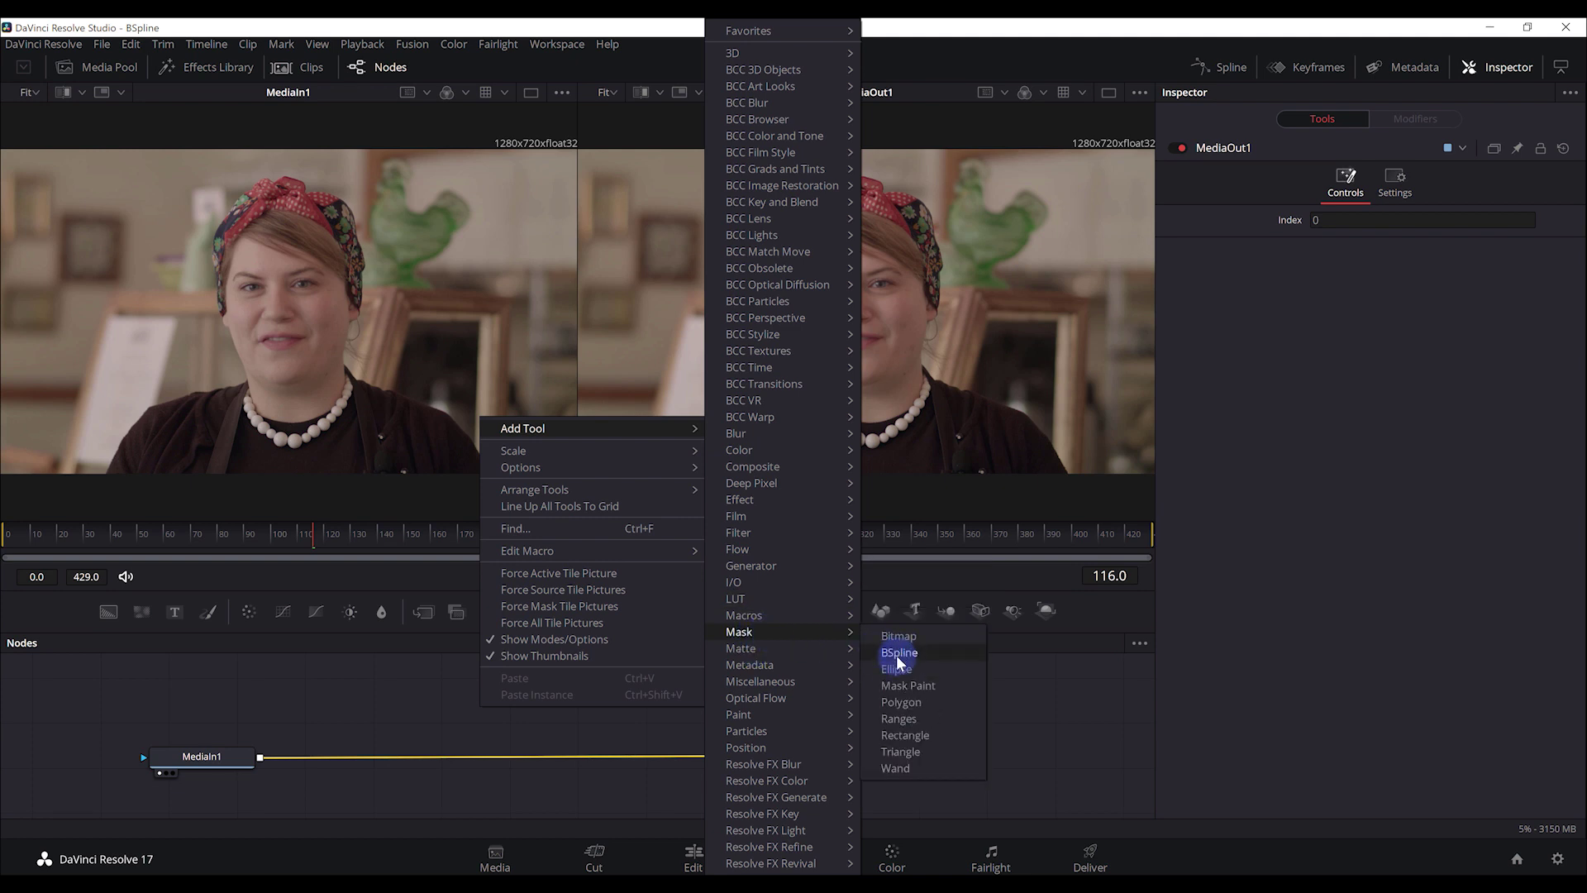
{"action": "left_click", "coordinate": [903, 702]}
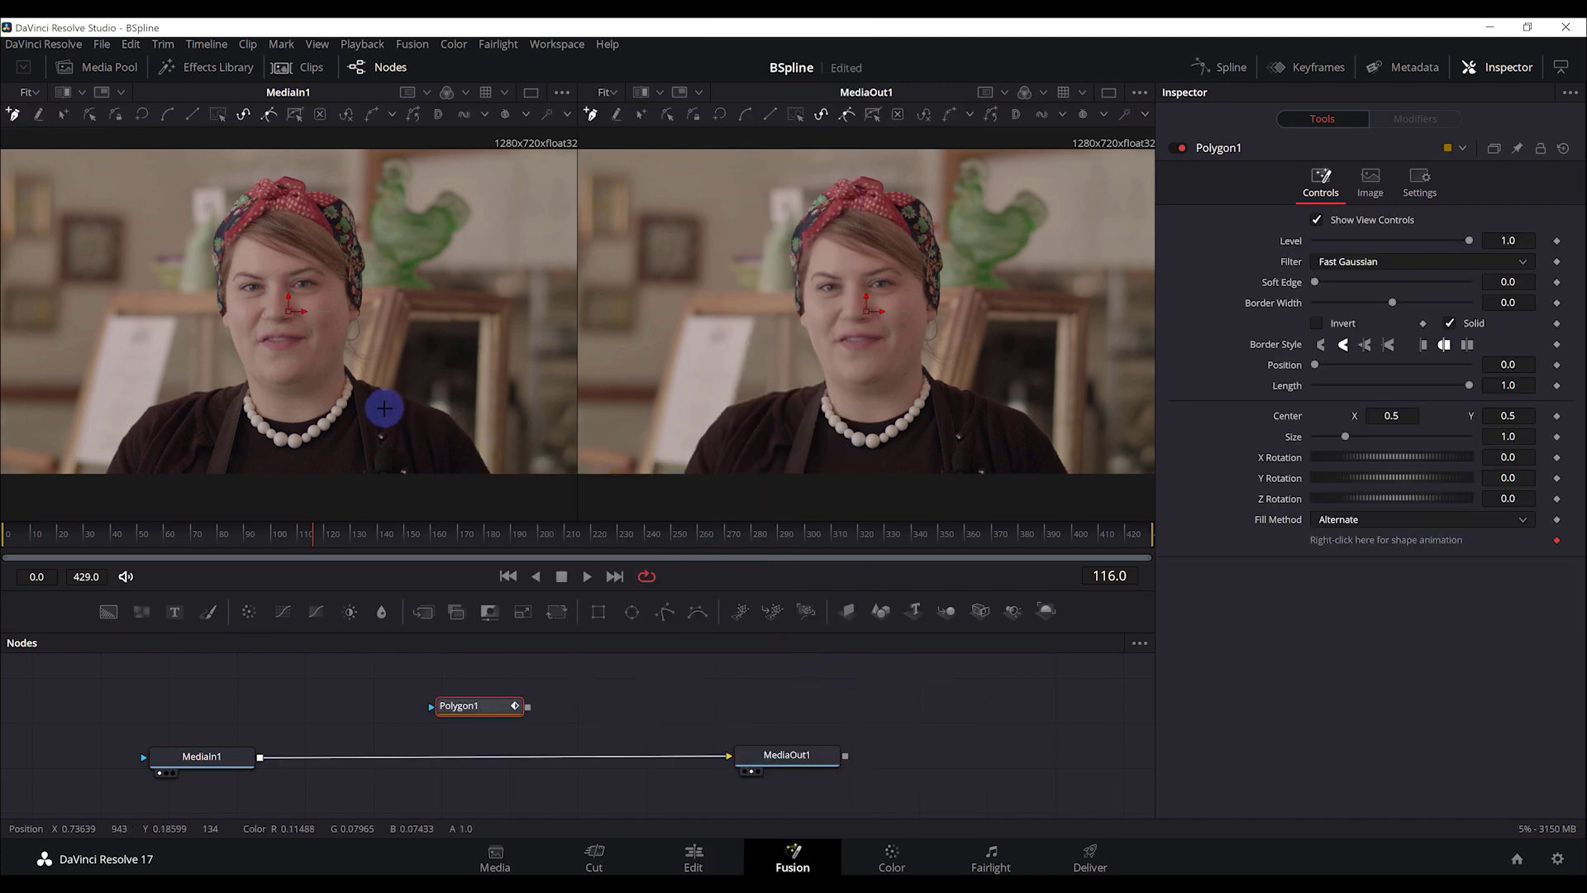
- Trace a closed polygon from the necklace, over the headscarf and down the right cheek
{"action": "left_click", "coordinate": [246, 391]}
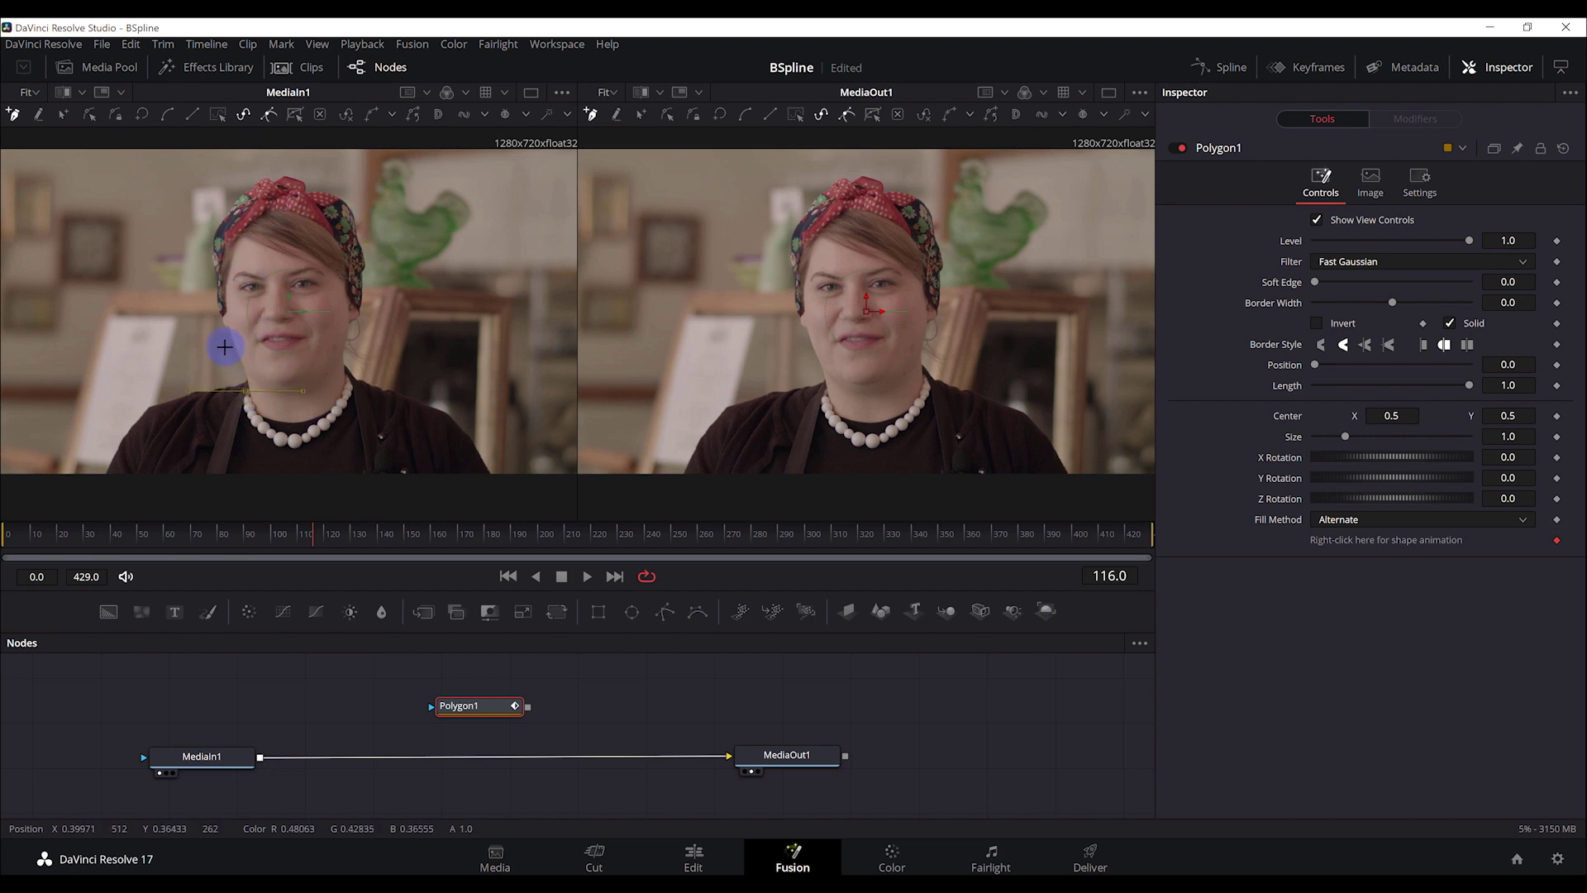
{"action": "left_click_drag", "start_coordinate": [228, 334], "coordinate": [221, 327]}
{"action": "left_click_drag", "start_coordinate": [210, 273], "coordinate": [207, 249]}
{"action": "left_click", "coordinate": [225, 206]}
{"action": "left_click", "coordinate": [281, 173]}
{"action": "left_click", "coordinate": [361, 224]}
{"action": "left_click", "coordinate": [363, 309]}
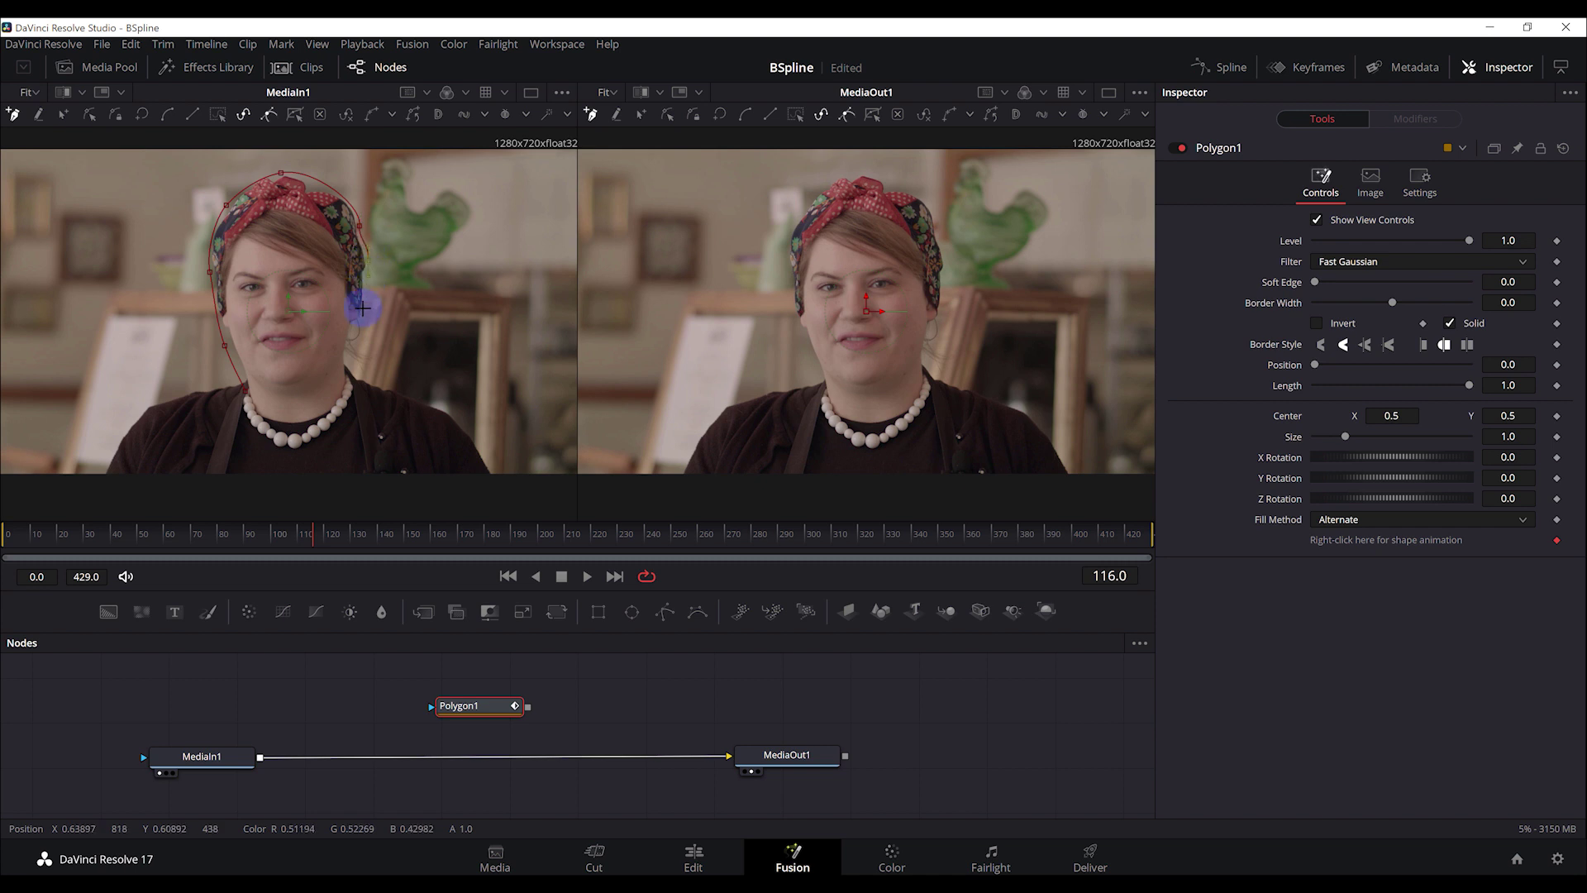
{"action": "left_click", "coordinate": [353, 354]}
{"action": "left_click", "coordinate": [249, 397]}
{"action": "left_click", "coordinate": [248, 395]}
{"action": "left_click", "coordinate": [491, 713]}
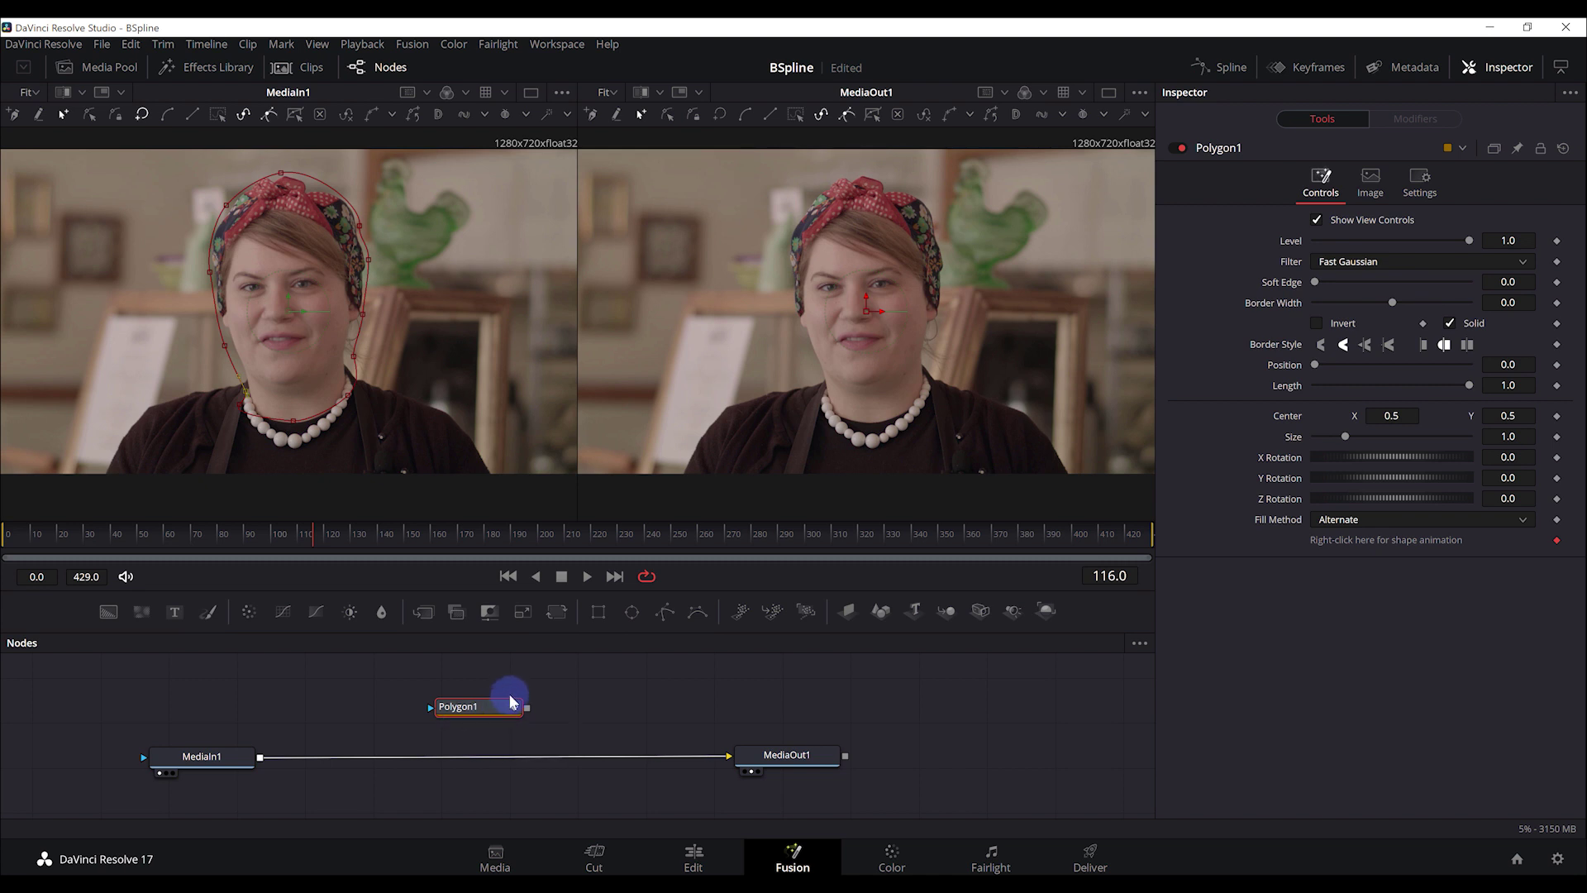
- Delete Polygon1 and add a BSpline mask node in its place
{"action": "key", "text": "Delete"}
{"action": "right_click", "coordinate": [502, 687]}
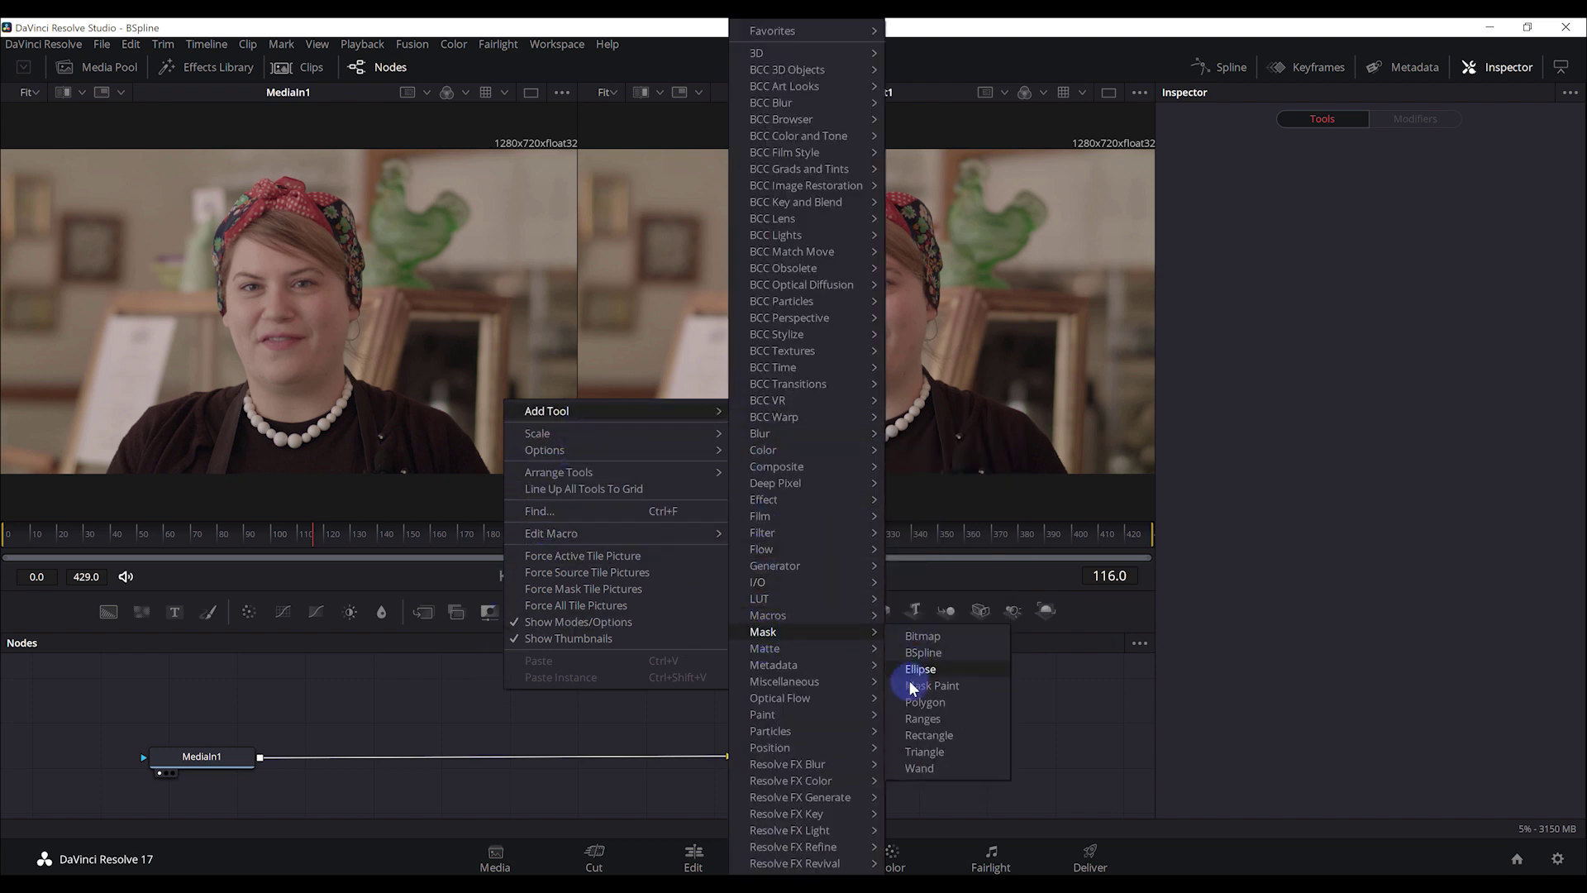
{"action": "left_click", "coordinate": [914, 653]}
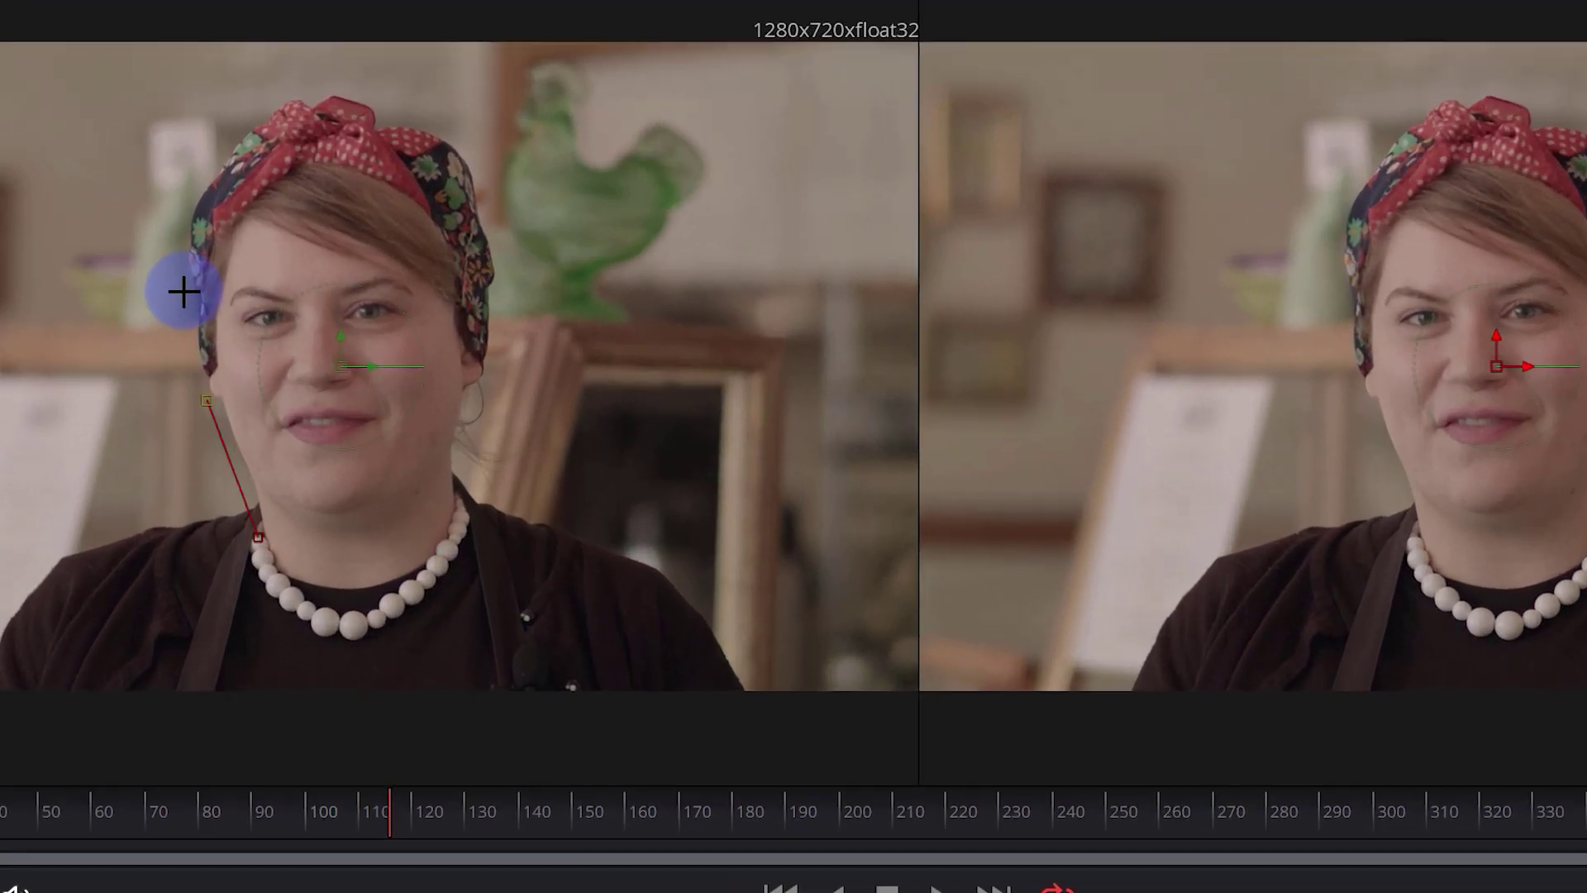
- Place spline points up the face's left side and across the headscarf to its right side
{"action": "left_click", "coordinate": [209, 273]}
{"action": "left_click", "coordinate": [176, 211]}
{"action": "left_click", "coordinate": [214, 147]}
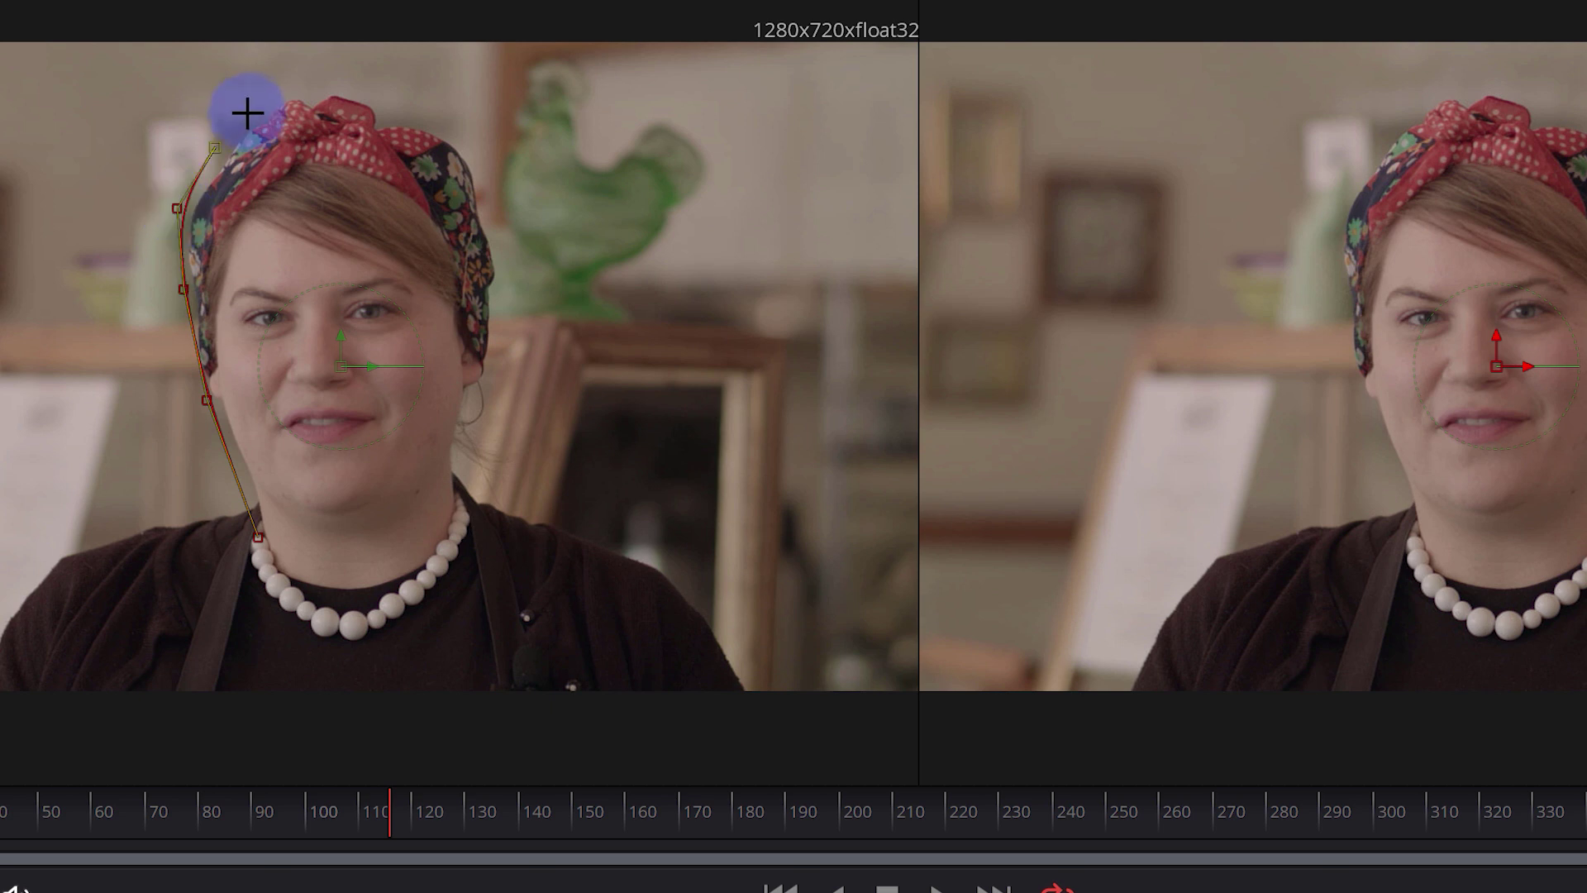
{"action": "left_click", "coordinate": [306, 85]}
{"action": "left_click", "coordinate": [362, 86]}
{"action": "left_click", "coordinate": [426, 118]}
{"action": "left_click", "coordinate": [480, 154]}
{"action": "left_click", "coordinate": [491, 220]}
{"action": "left_click", "coordinate": [503, 286]}
- Continue the spline down the right cheek and jaw, along the necklace, and close it
{"action": "left_click", "coordinate": [499, 349]}
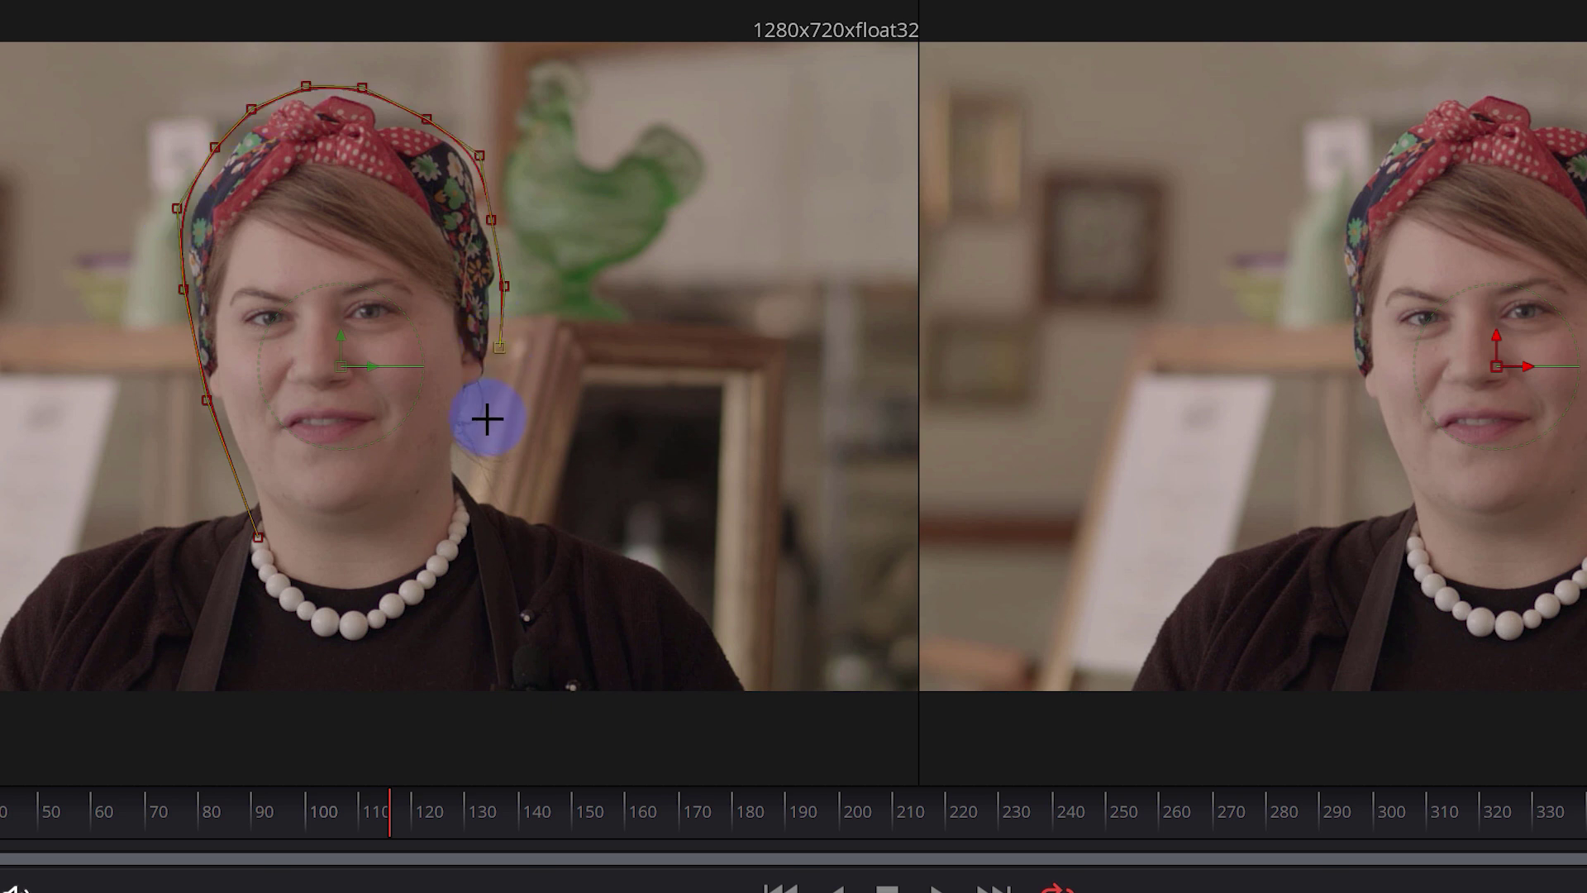
{"action": "left_click", "coordinate": [478, 423]}
{"action": "left_click", "coordinate": [454, 497]}
{"action": "left_click", "coordinate": [441, 550]}
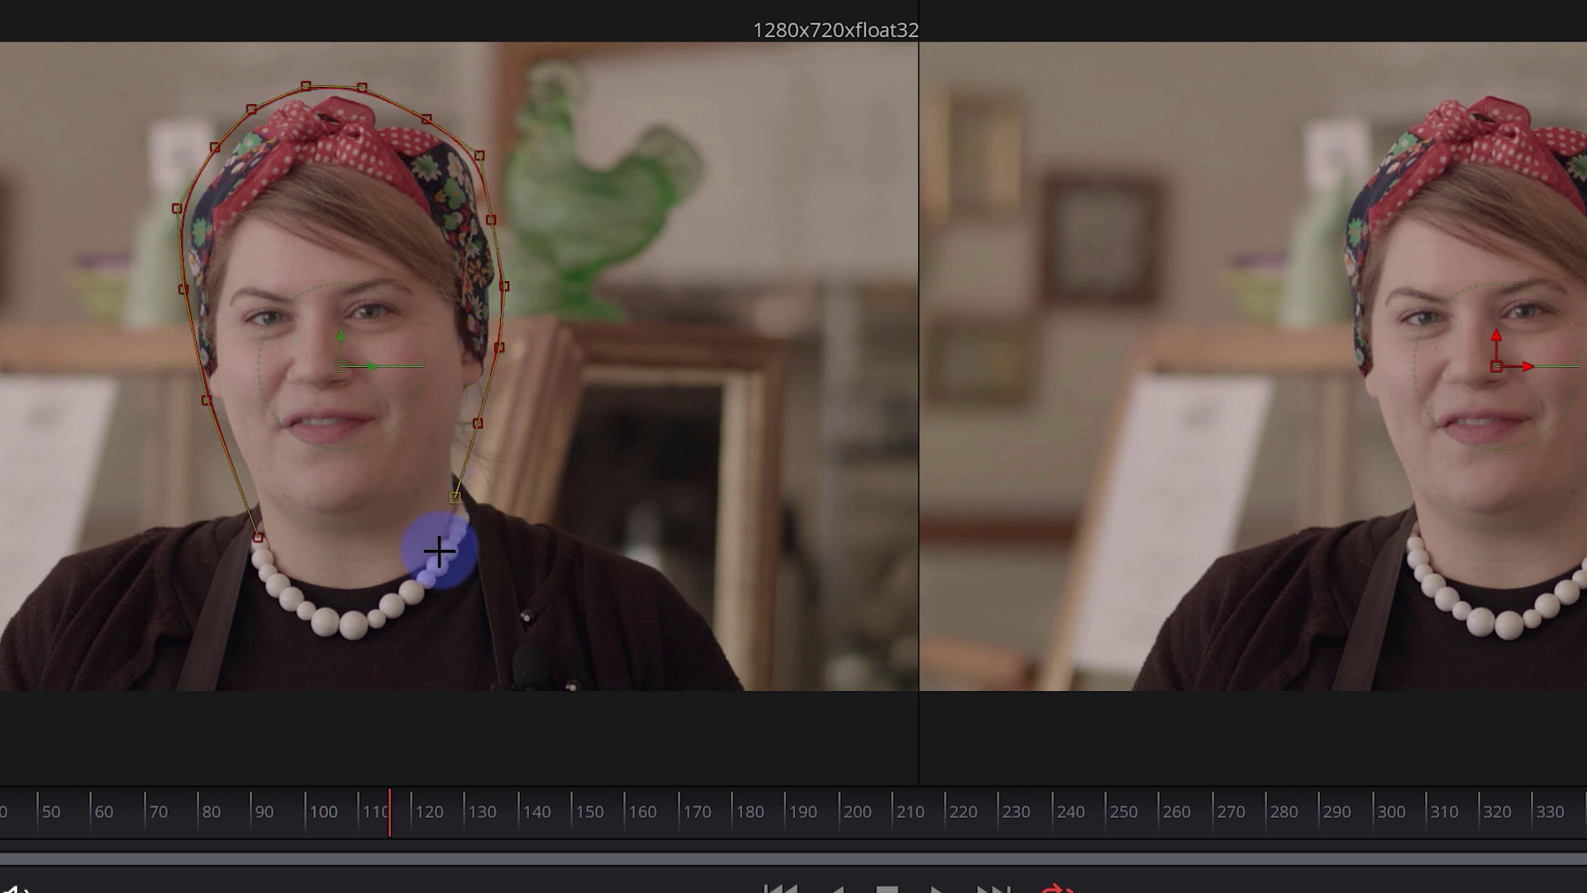
{"action": "left_click", "coordinate": [362, 594]}
{"action": "left_click", "coordinate": [291, 593]}
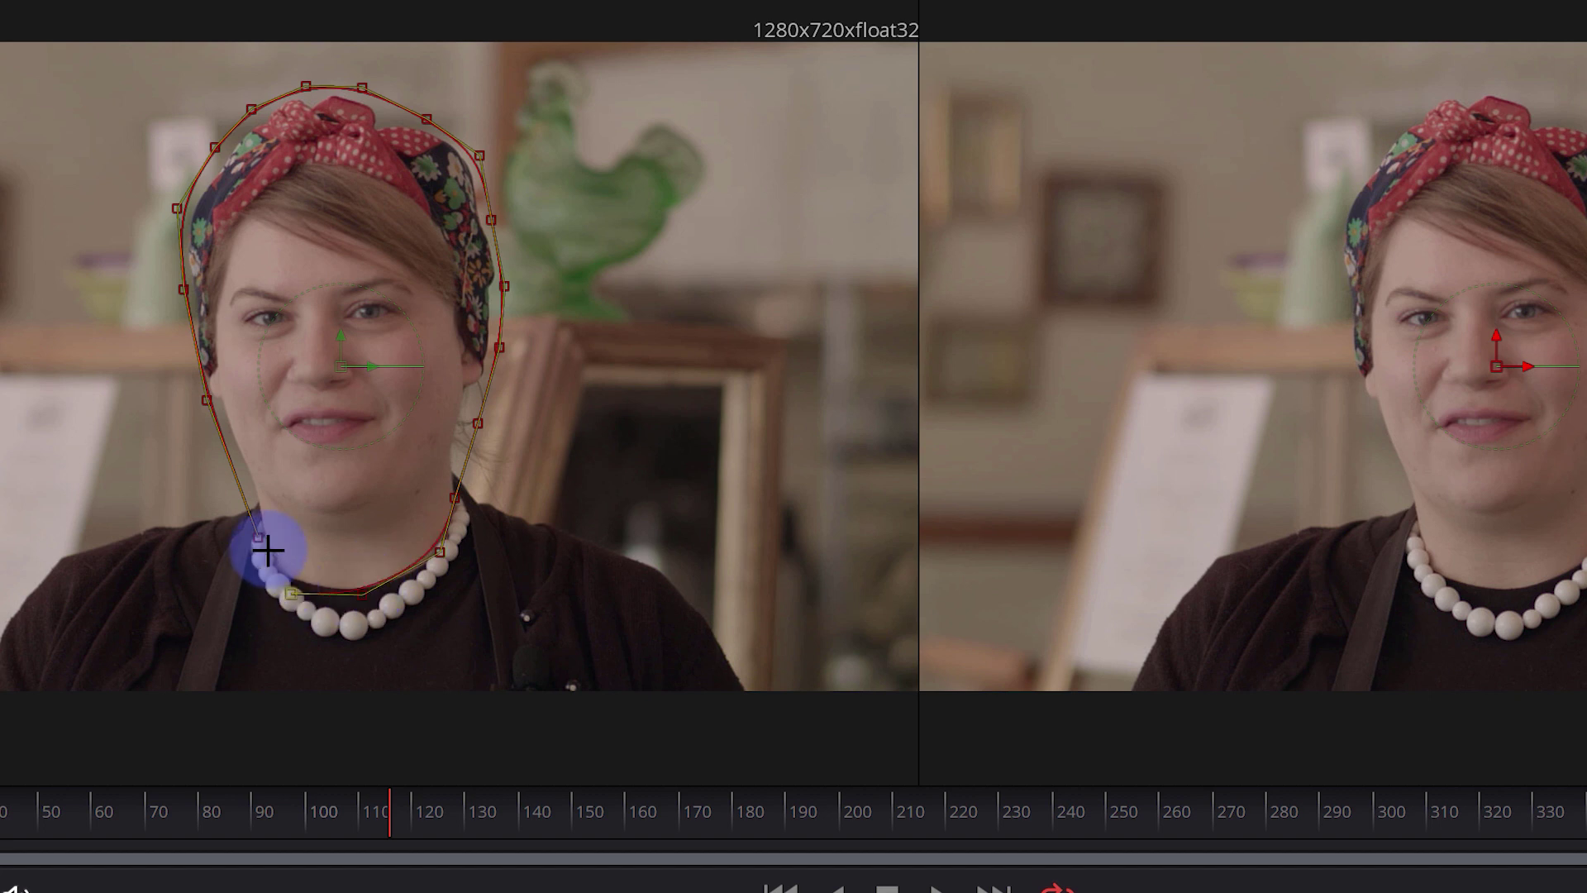
{"action": "left_click", "coordinate": [697, 667]}
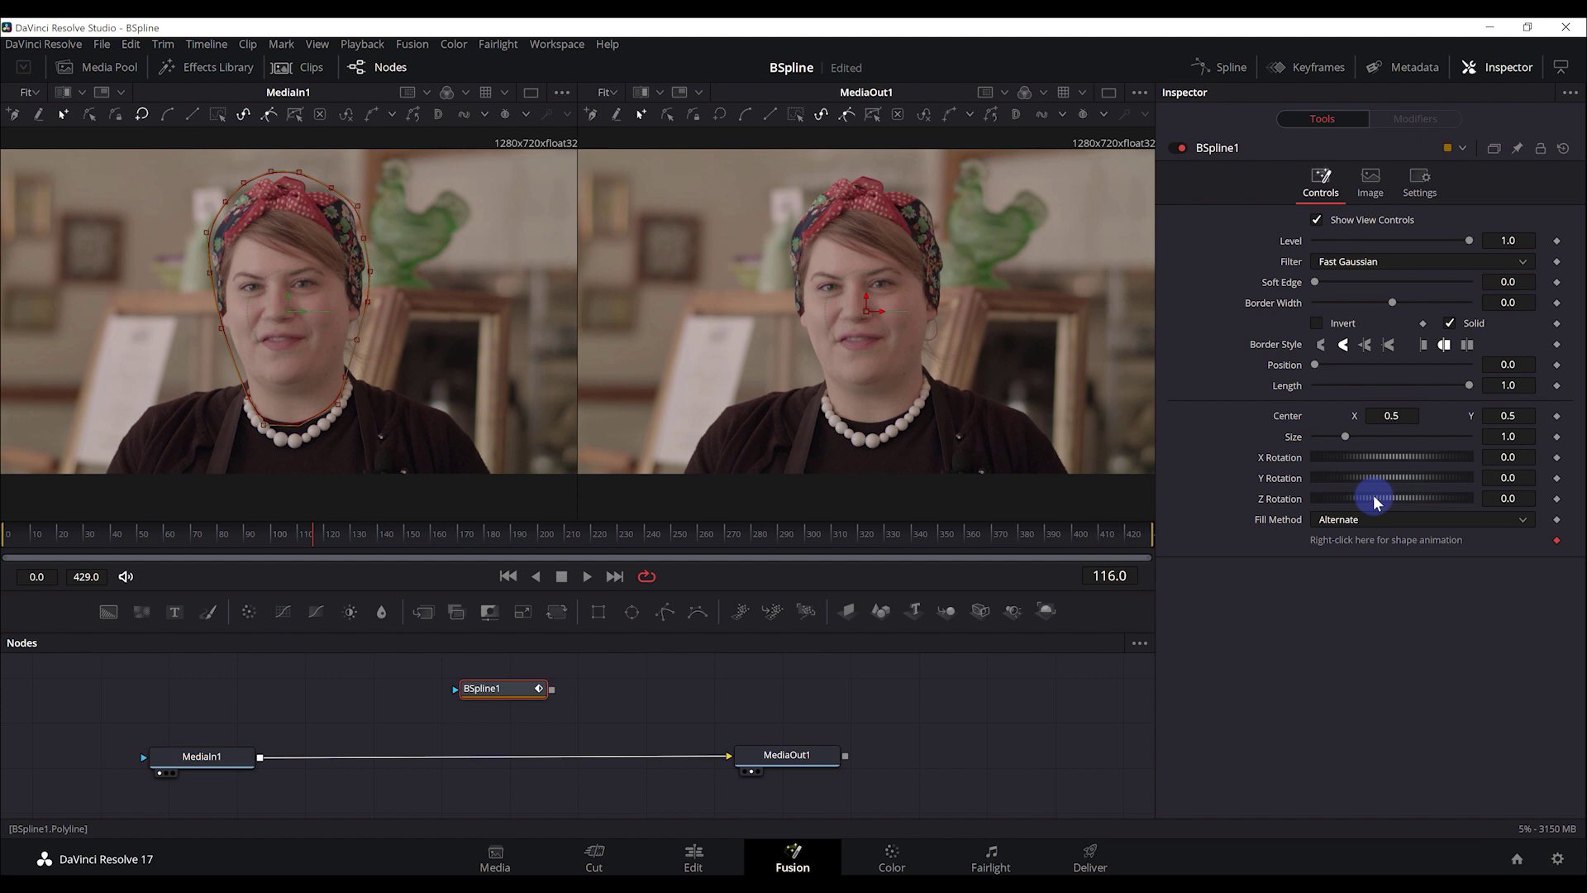
- Set BSpline1's center to 0.495/0.484 and size 0.962, then place it beside MediaIn1
{"action": "left_click", "coordinate": [1405, 457]}
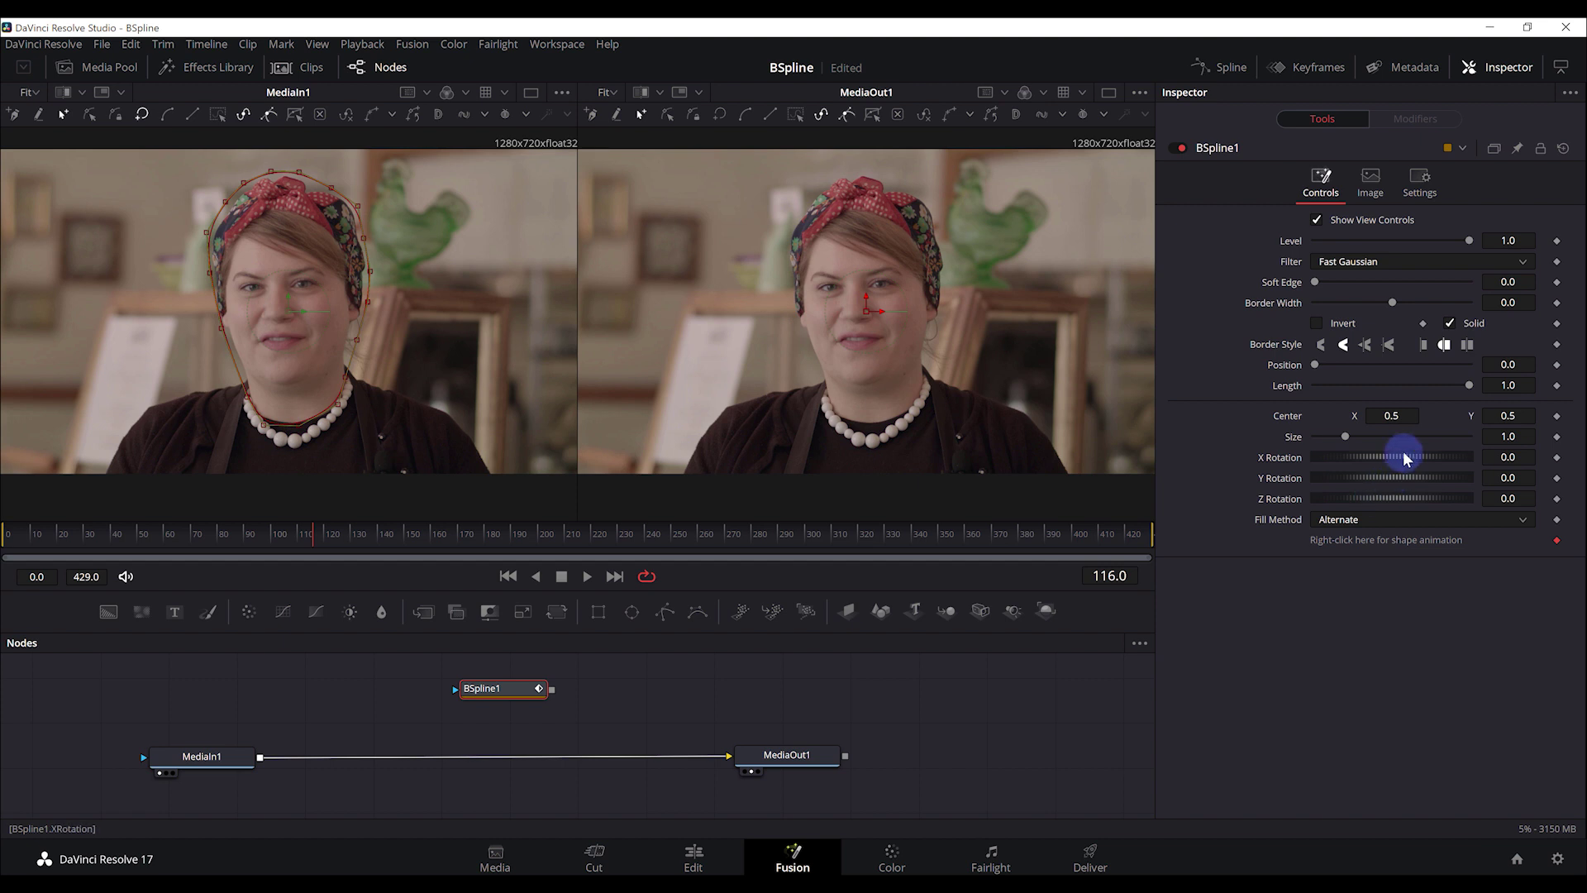
{"action": "left_click", "coordinate": [1391, 416]}
{"action": "left_click_drag", "start_coordinate": [1391, 416], "coordinate": [1390, 415]}
{"action": "left_click_drag", "start_coordinate": [1501, 414], "coordinate": [1487, 417]}
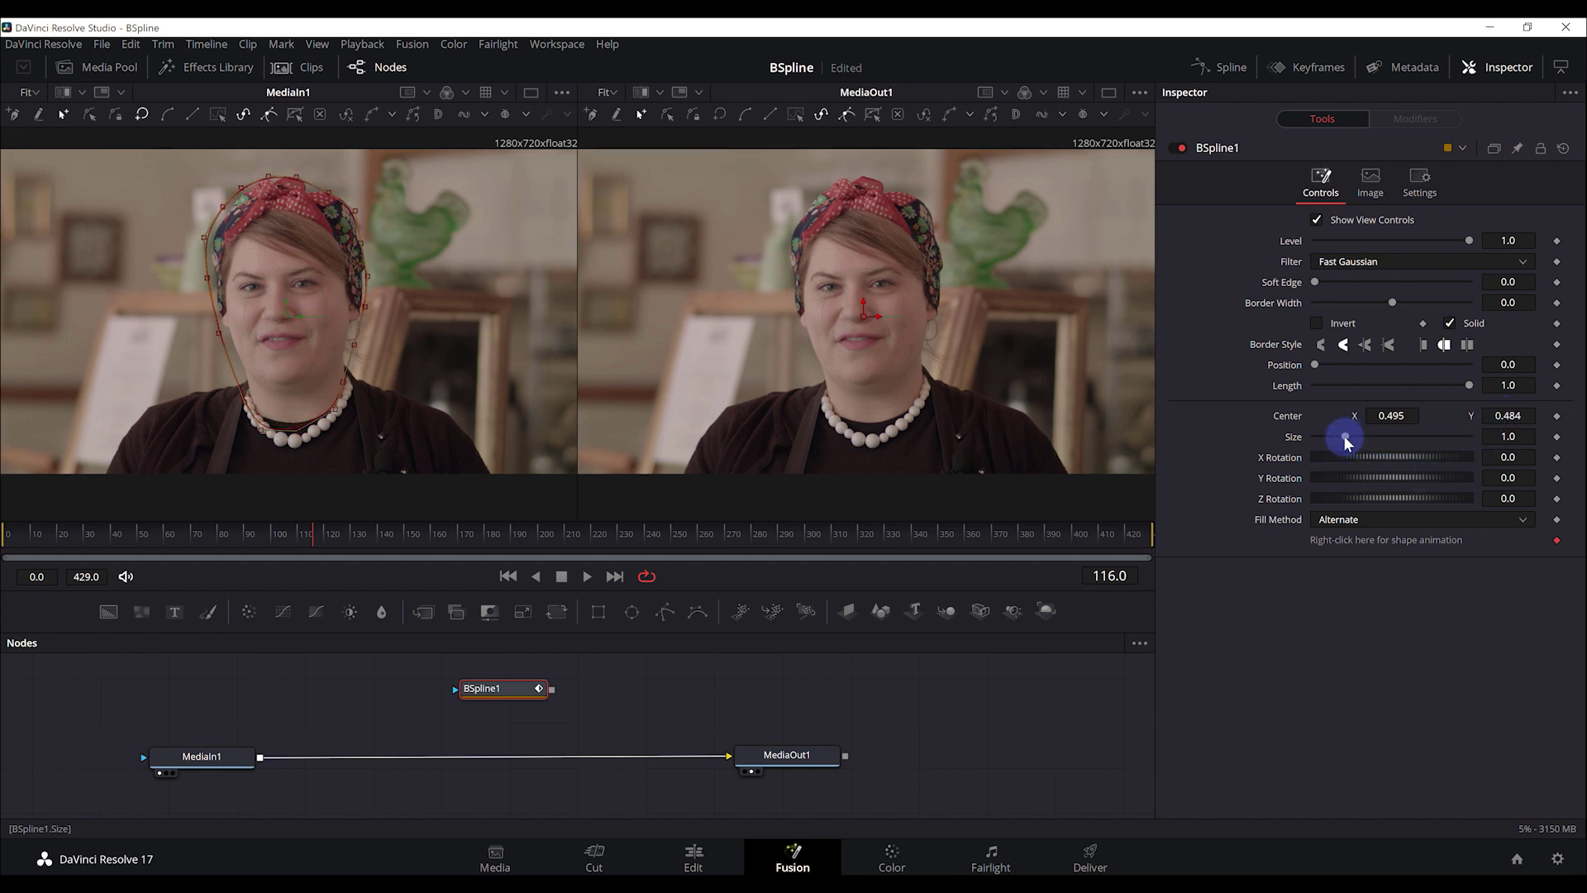
{"action": "left_click_drag", "start_coordinate": [1498, 436], "coordinate": [1470, 439]}
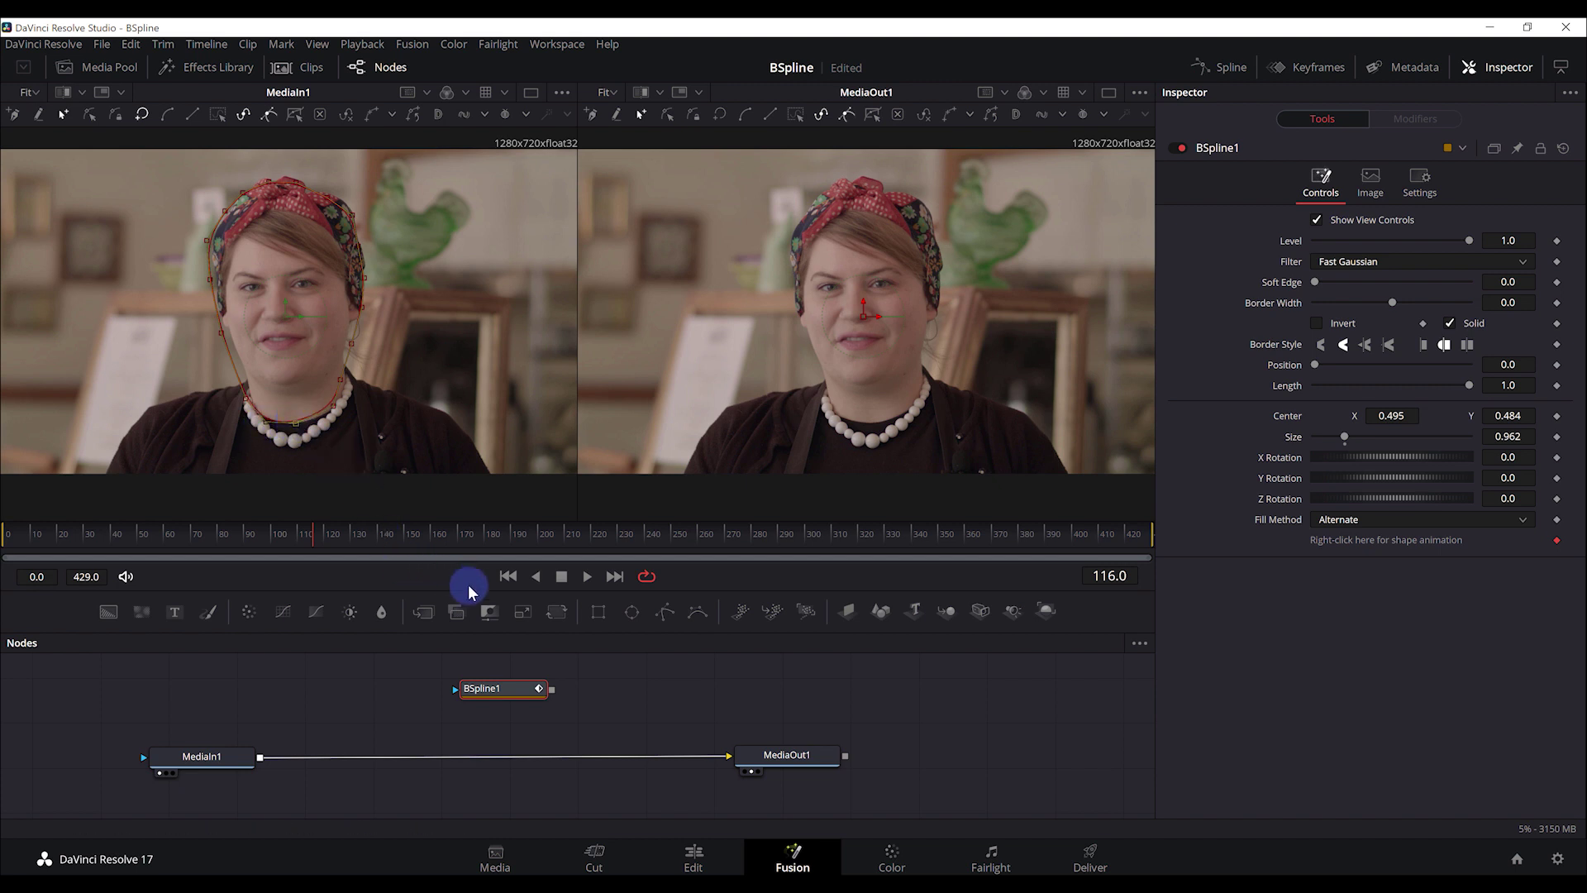
{"action": "mouse_move", "coordinate": [534, 700]}
{"action": "left_mouse_down"}
{"action": "mouse_move", "coordinate": [188, 698]}
{"action": "mouse_move", "coordinate": [146, 758]}
{"action": "left_mouse_up"}
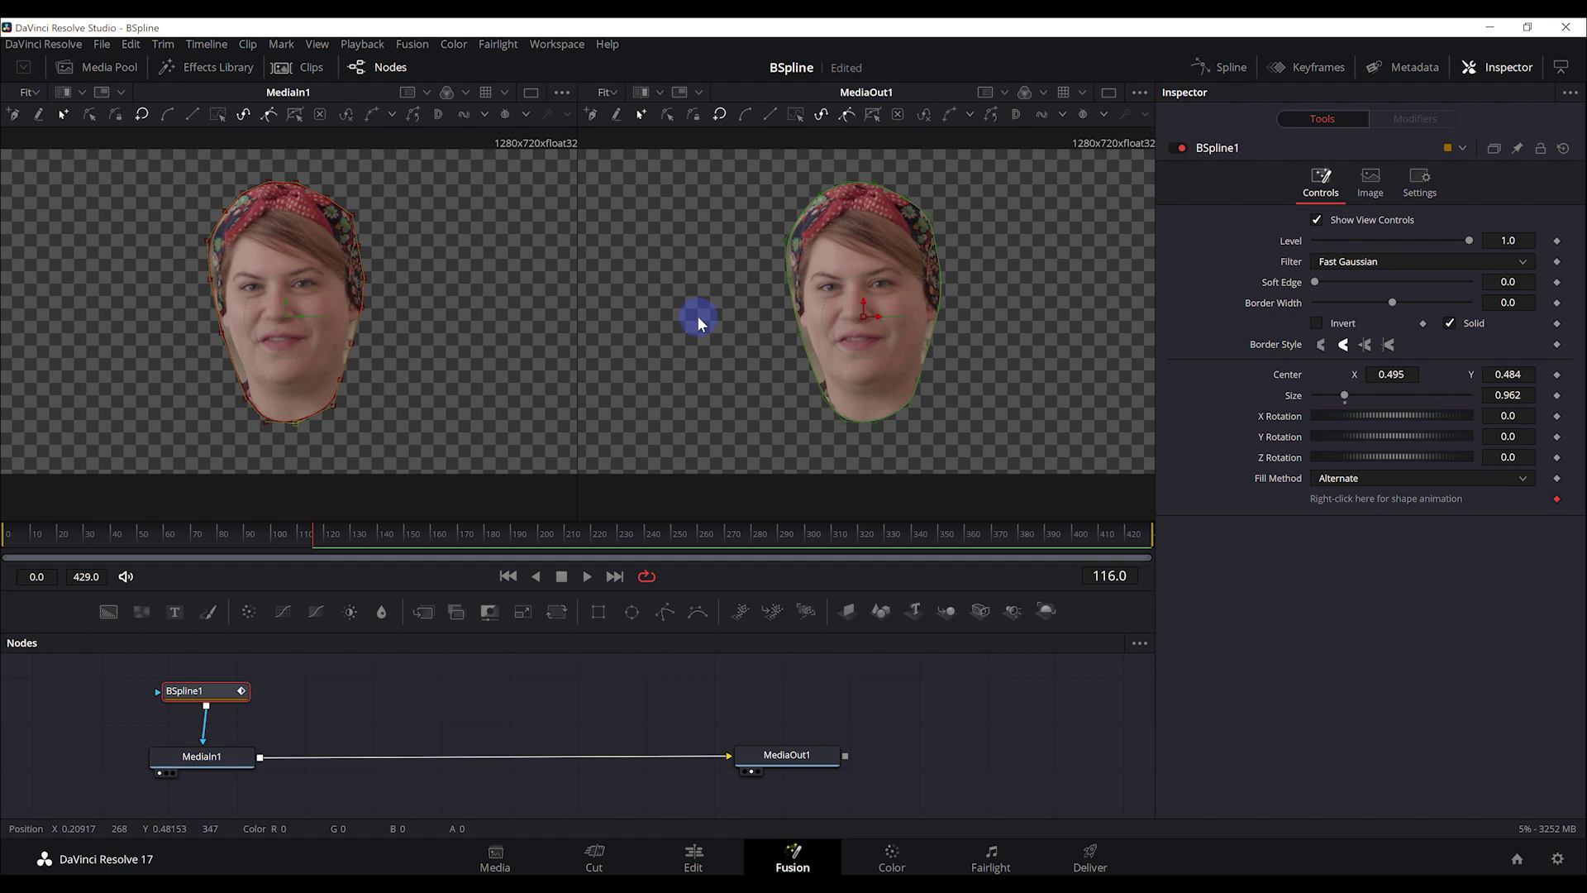
- Switch the MediaOut1 viewer between Color and Alpha, ending on the alpha channel
{"action": "key", "text": "a"}
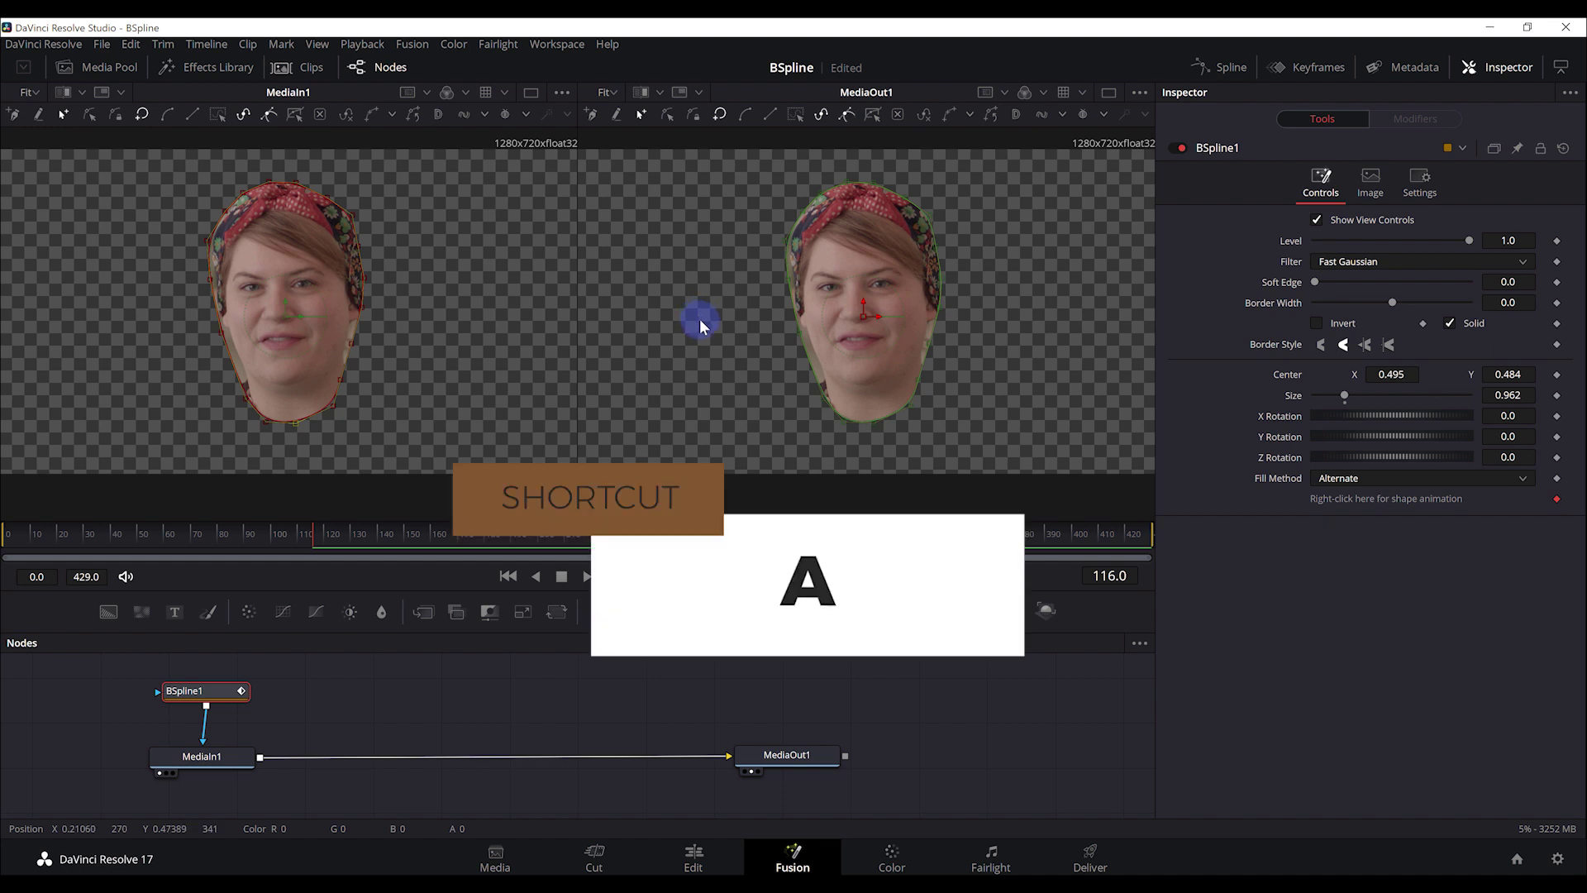
{"action": "key", "text": "a"}
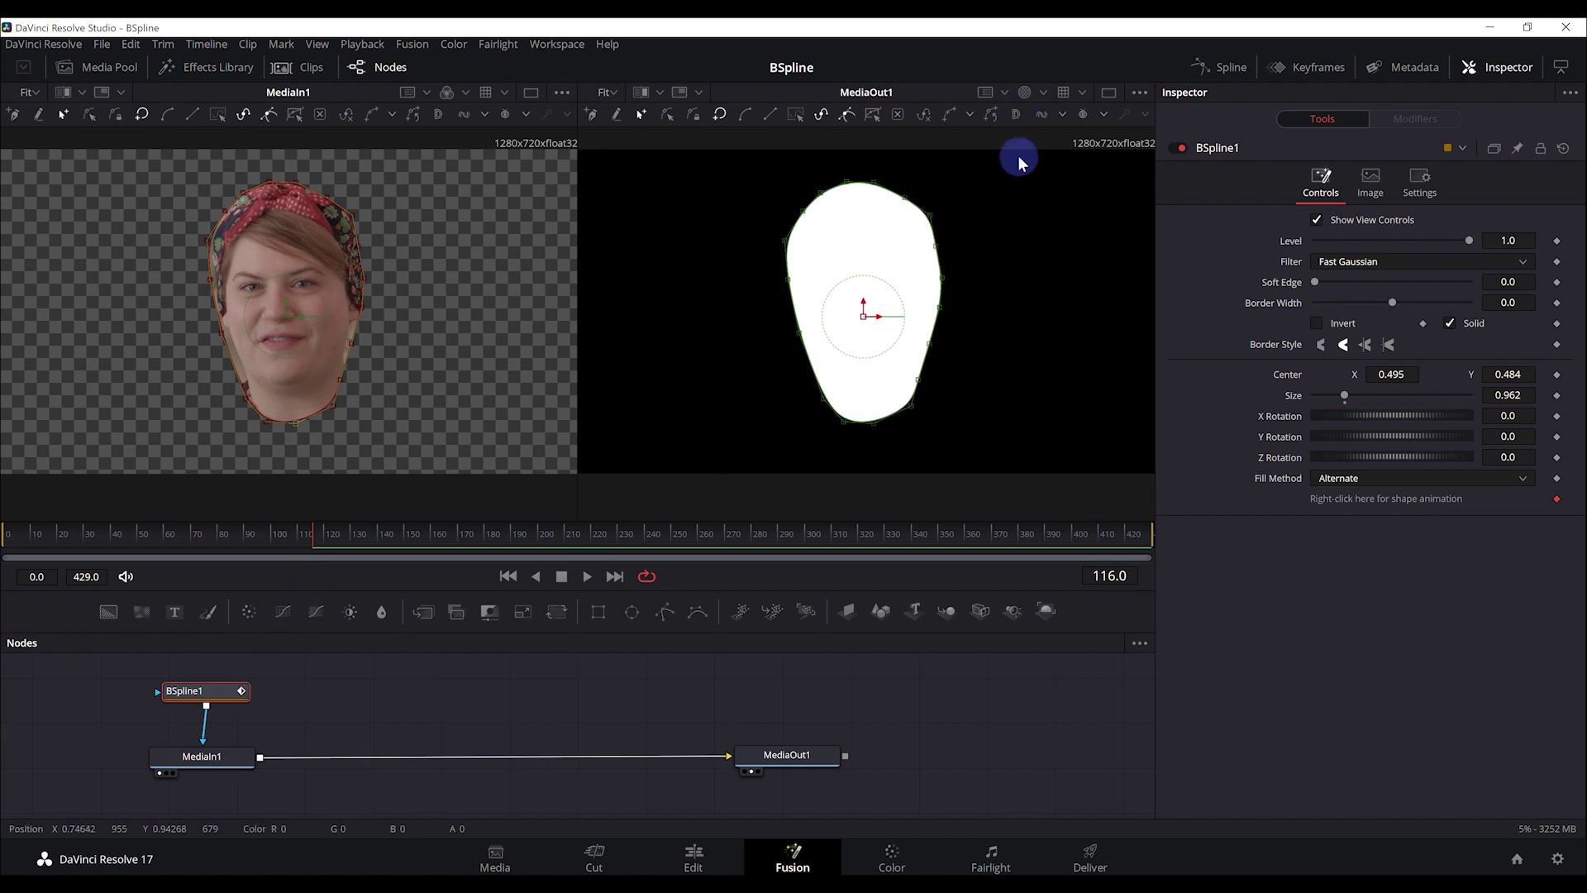
{"action": "left_click", "coordinate": [1045, 89]}
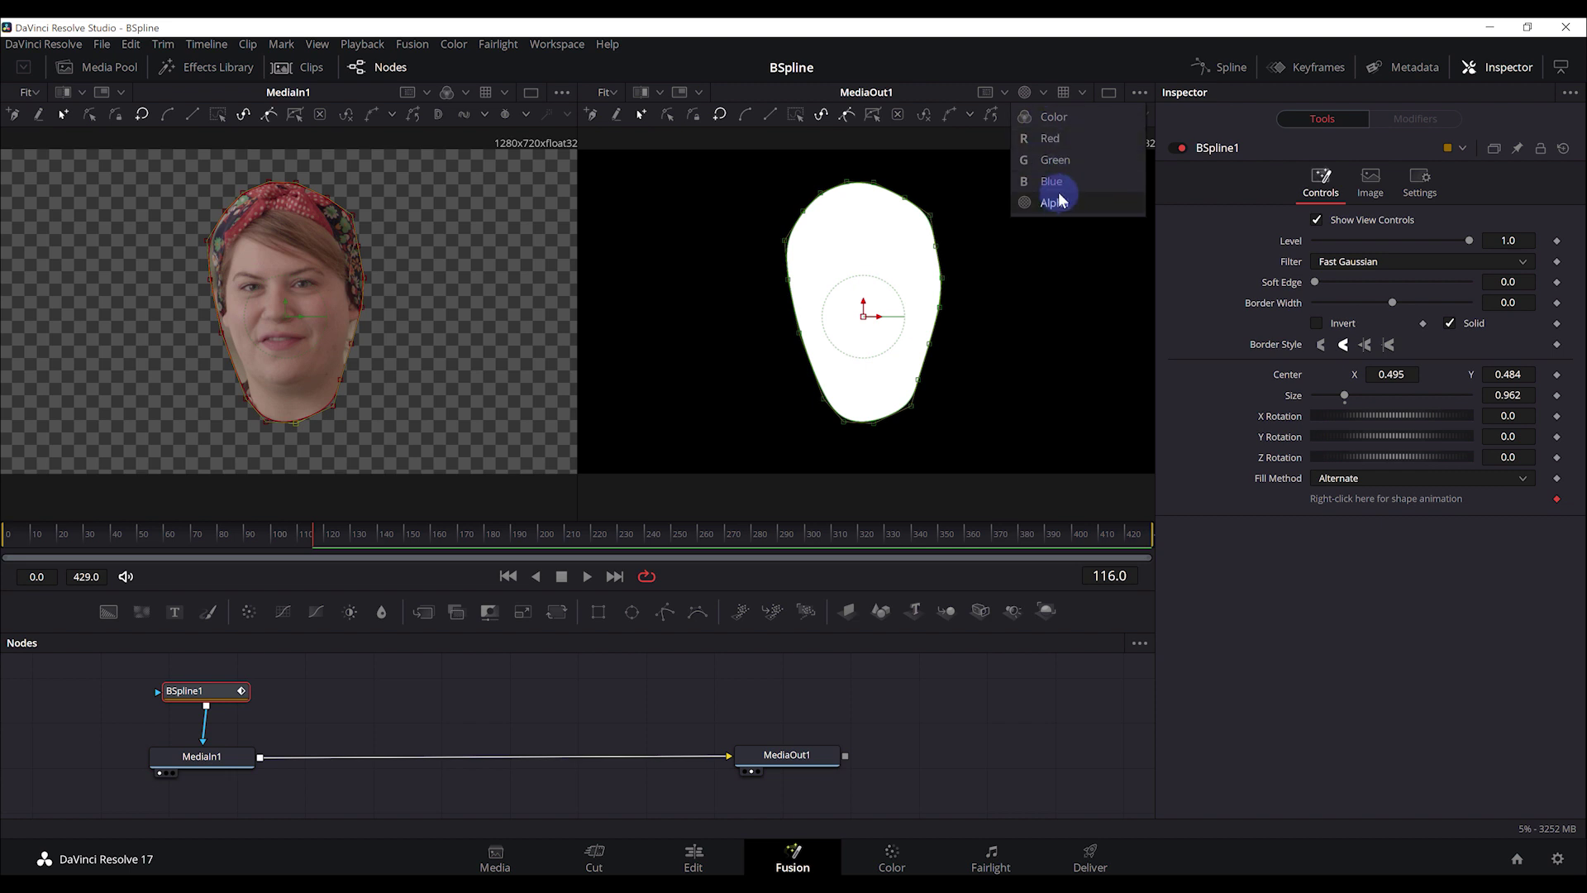
{"action": "left_click", "coordinate": [1058, 121]}
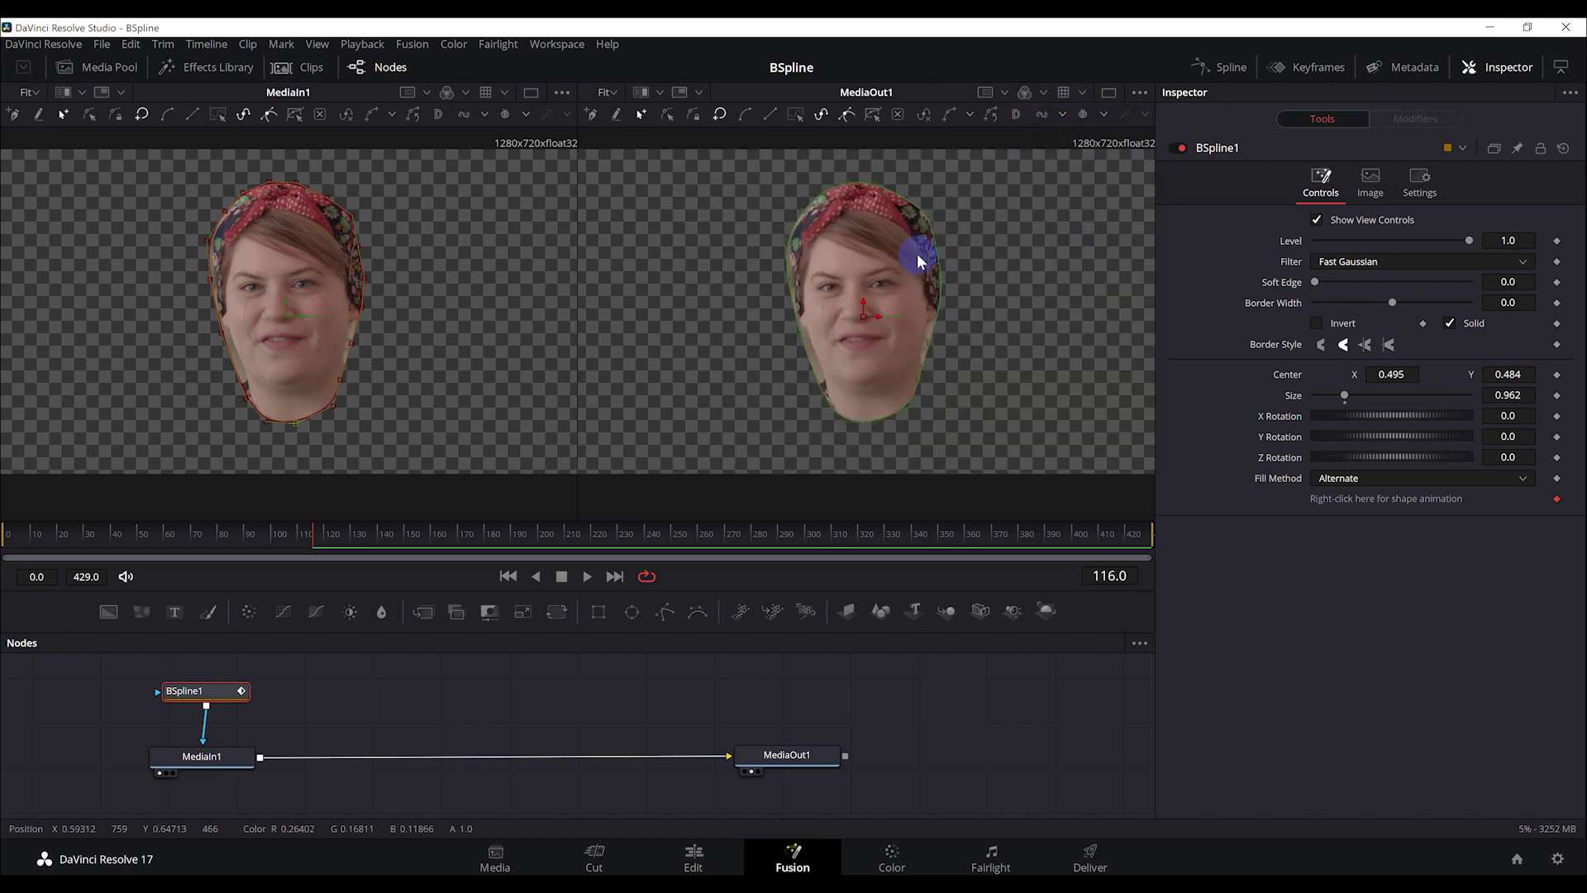
{"action": "left_click", "coordinate": [1043, 92]}
{"action": "left_click", "coordinate": [1050, 202]}
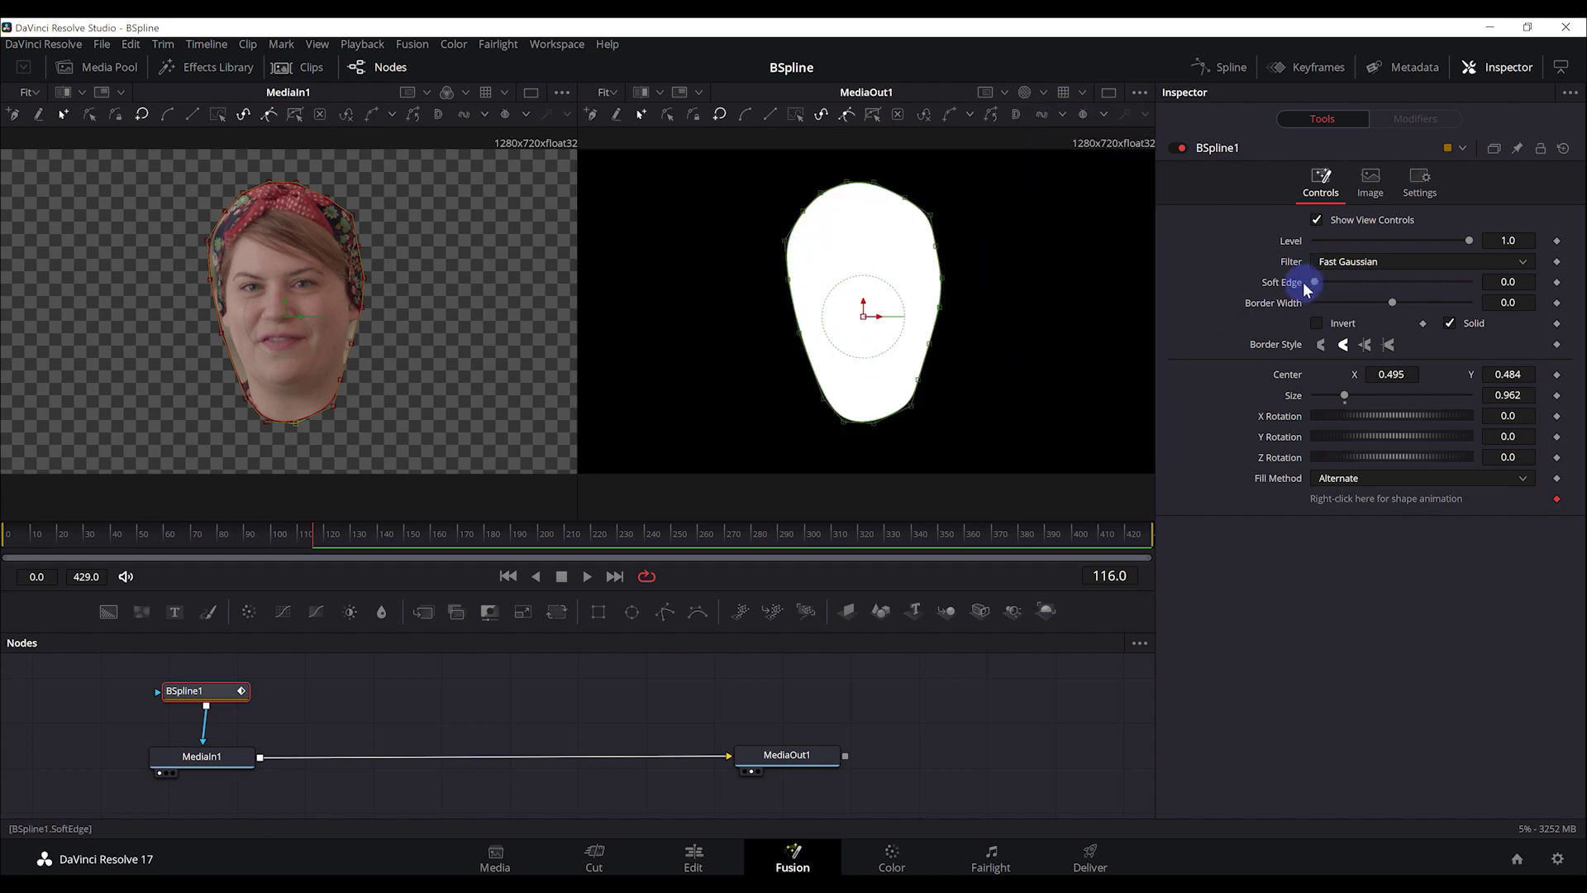
- Soften the mask edge to 0.0246 and briefly toggle Invert on and off
{"action": "mouse_move", "coordinate": [1315, 282]}
{"action": "left_mouse_down"}
{"action": "mouse_move", "coordinate": [1350, 283]}
{"action": "mouse_move", "coordinate": [1337, 289]}
{"action": "left_mouse_up"}
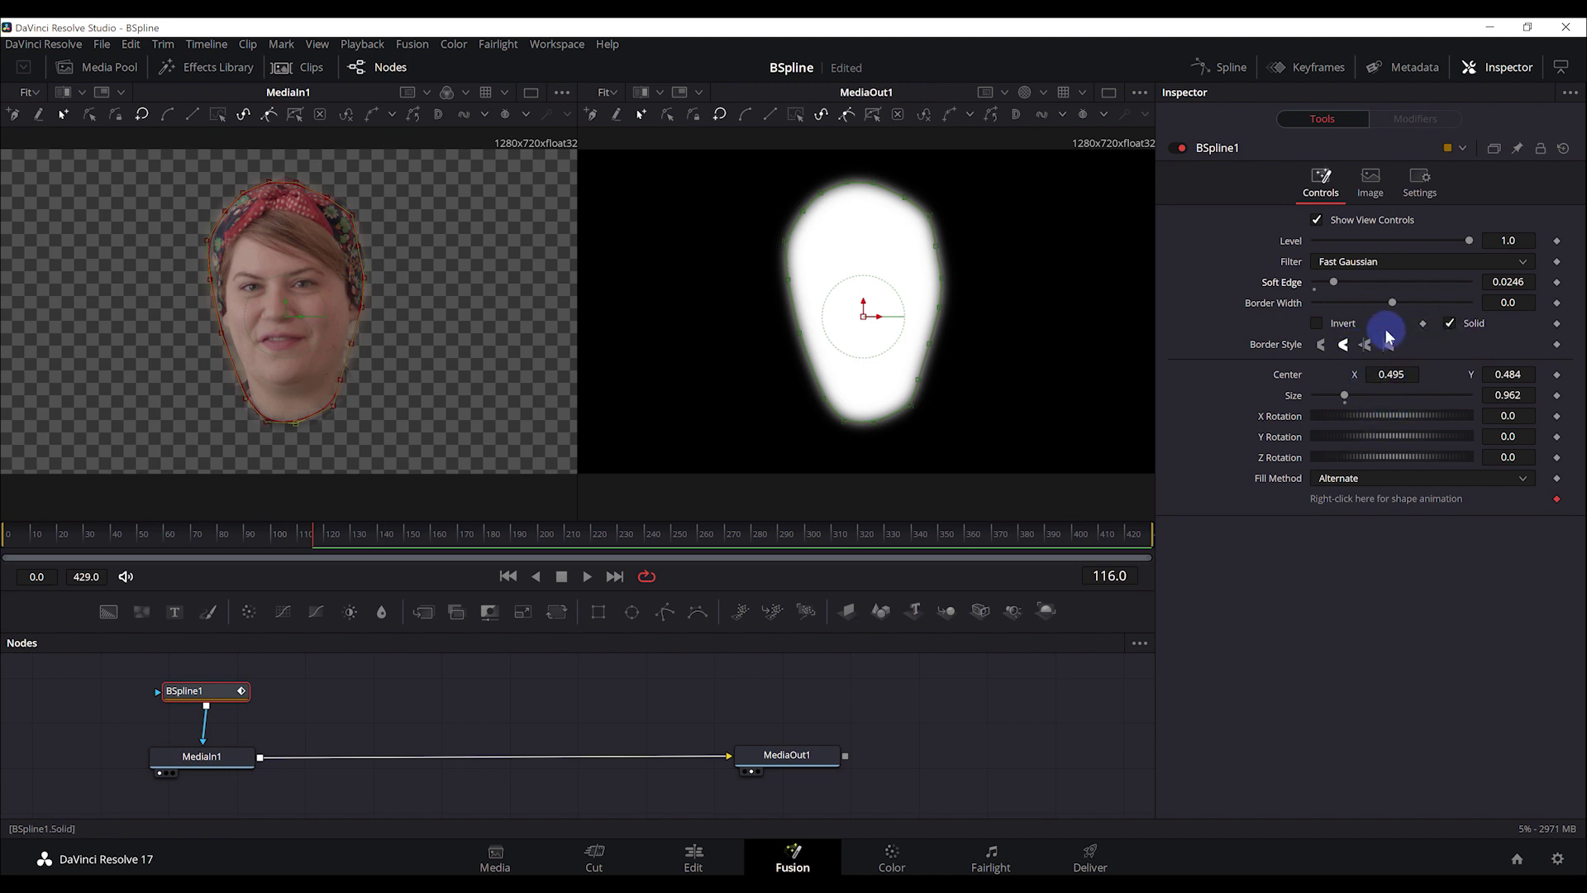
{"action": "left_click", "coordinate": [1315, 324]}
{"action": "left_click", "coordinate": [1315, 324]}
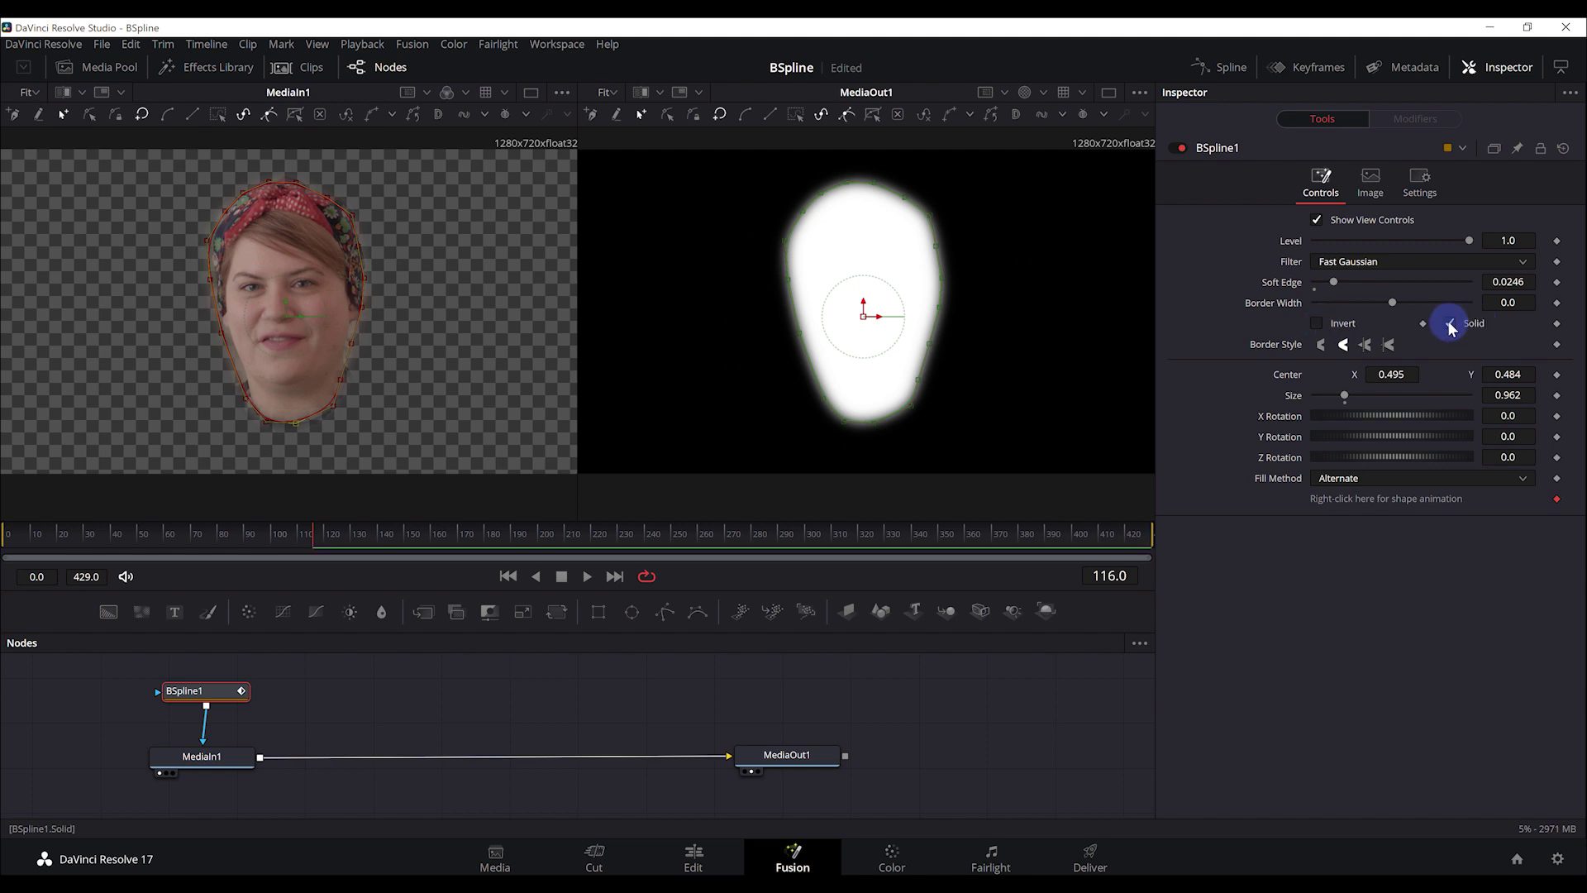
- Test an outline-only mask with a thicker border, refill it solid, and tilt its X rotation
{"action": "left_click", "coordinate": [1450, 324]}
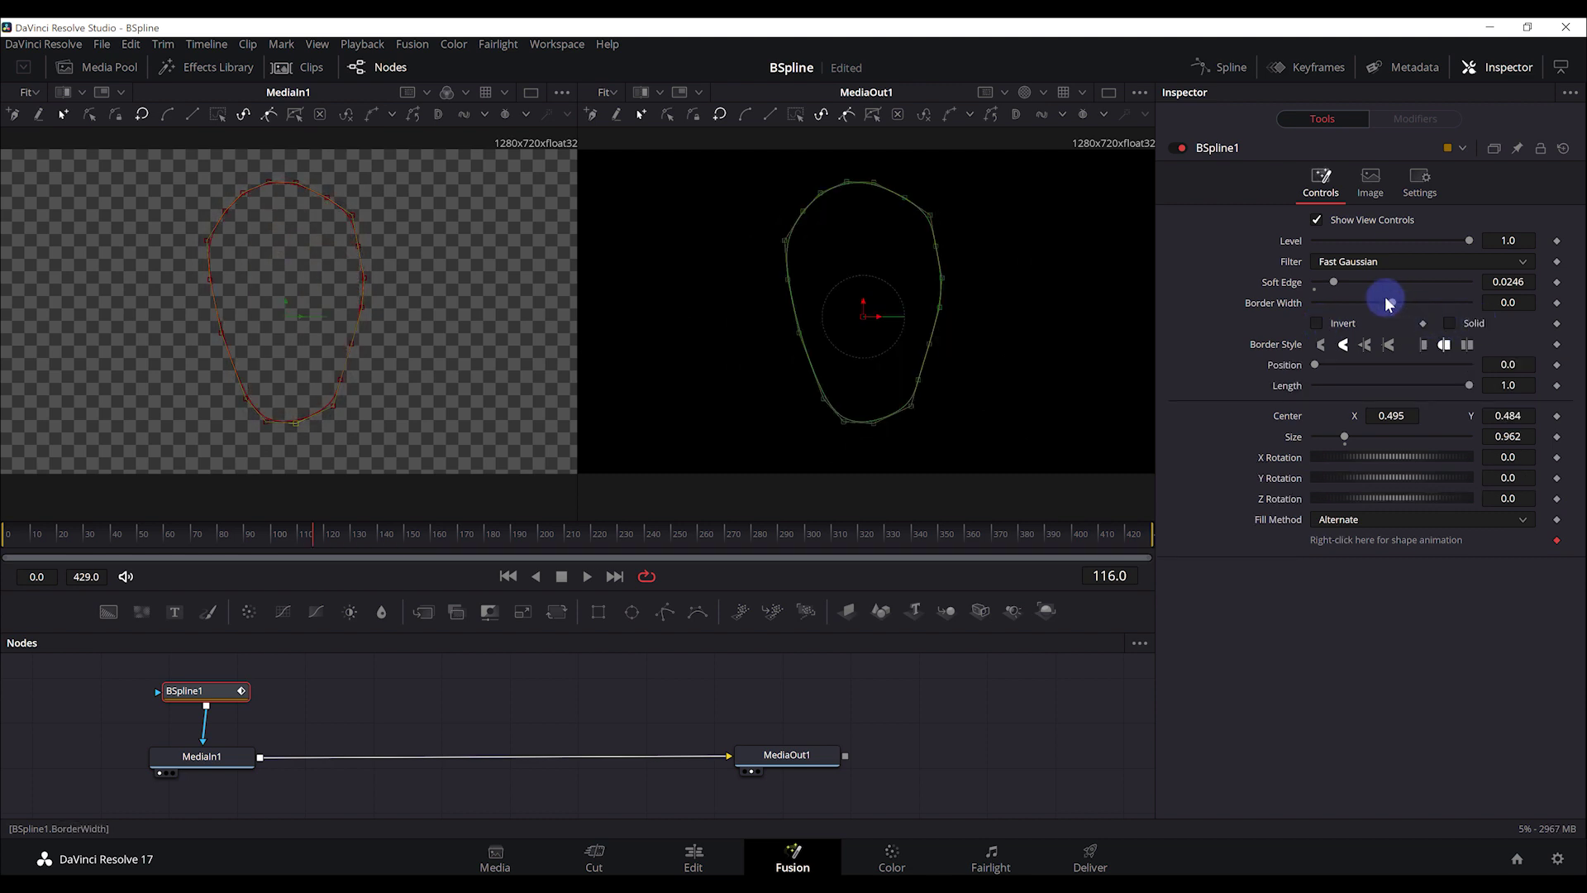
{"action": "left_click_drag", "start_coordinate": [1387, 303], "coordinate": [1410, 306]}
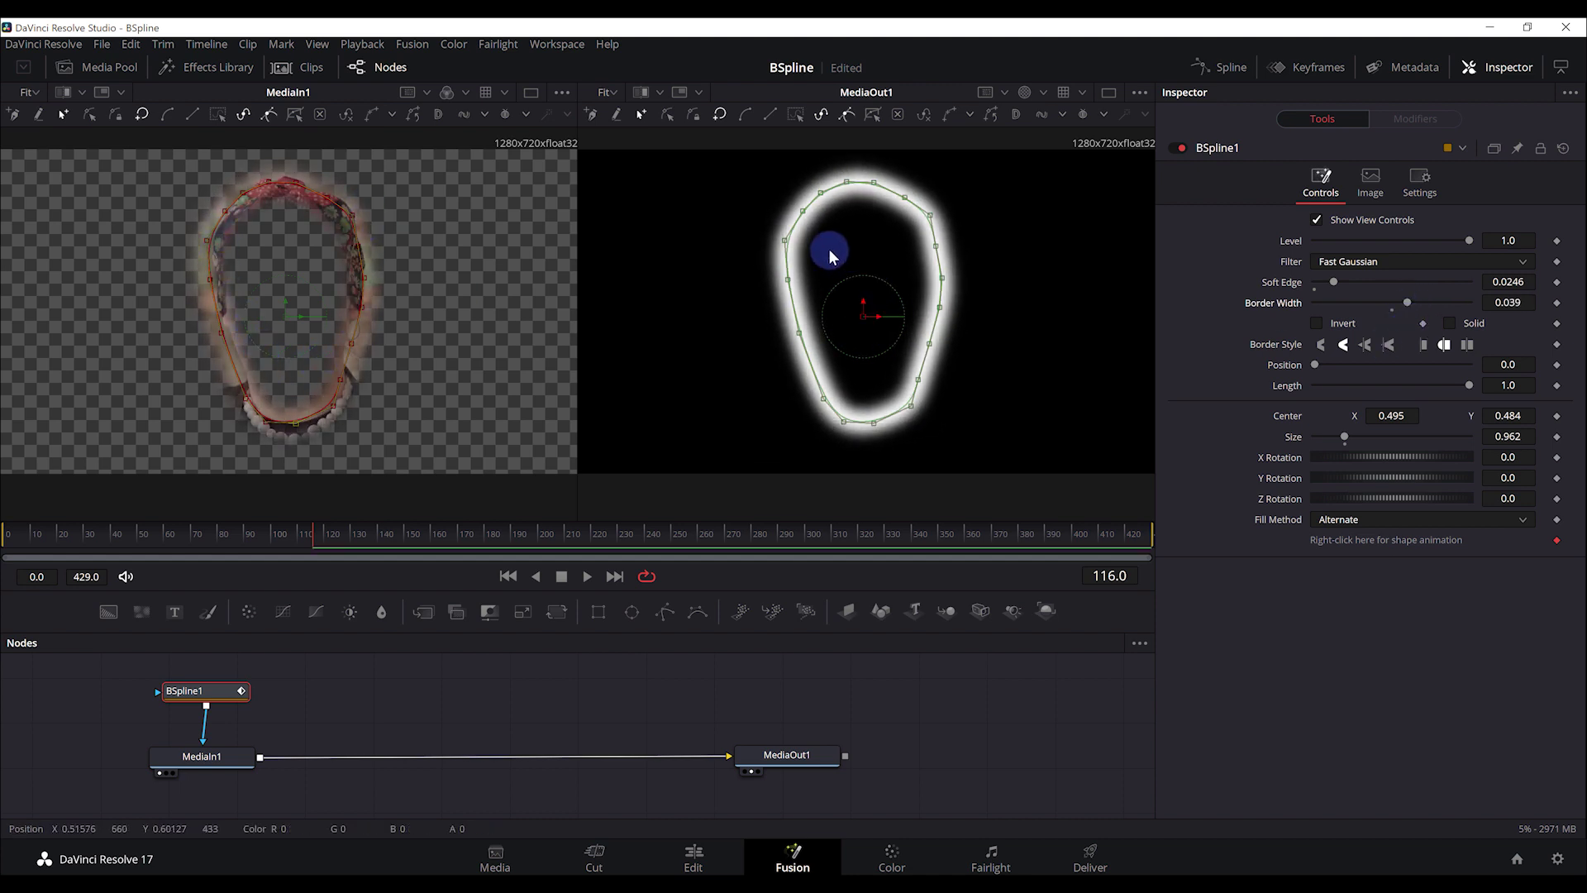
{"action": "left_click", "coordinate": [1451, 324]}
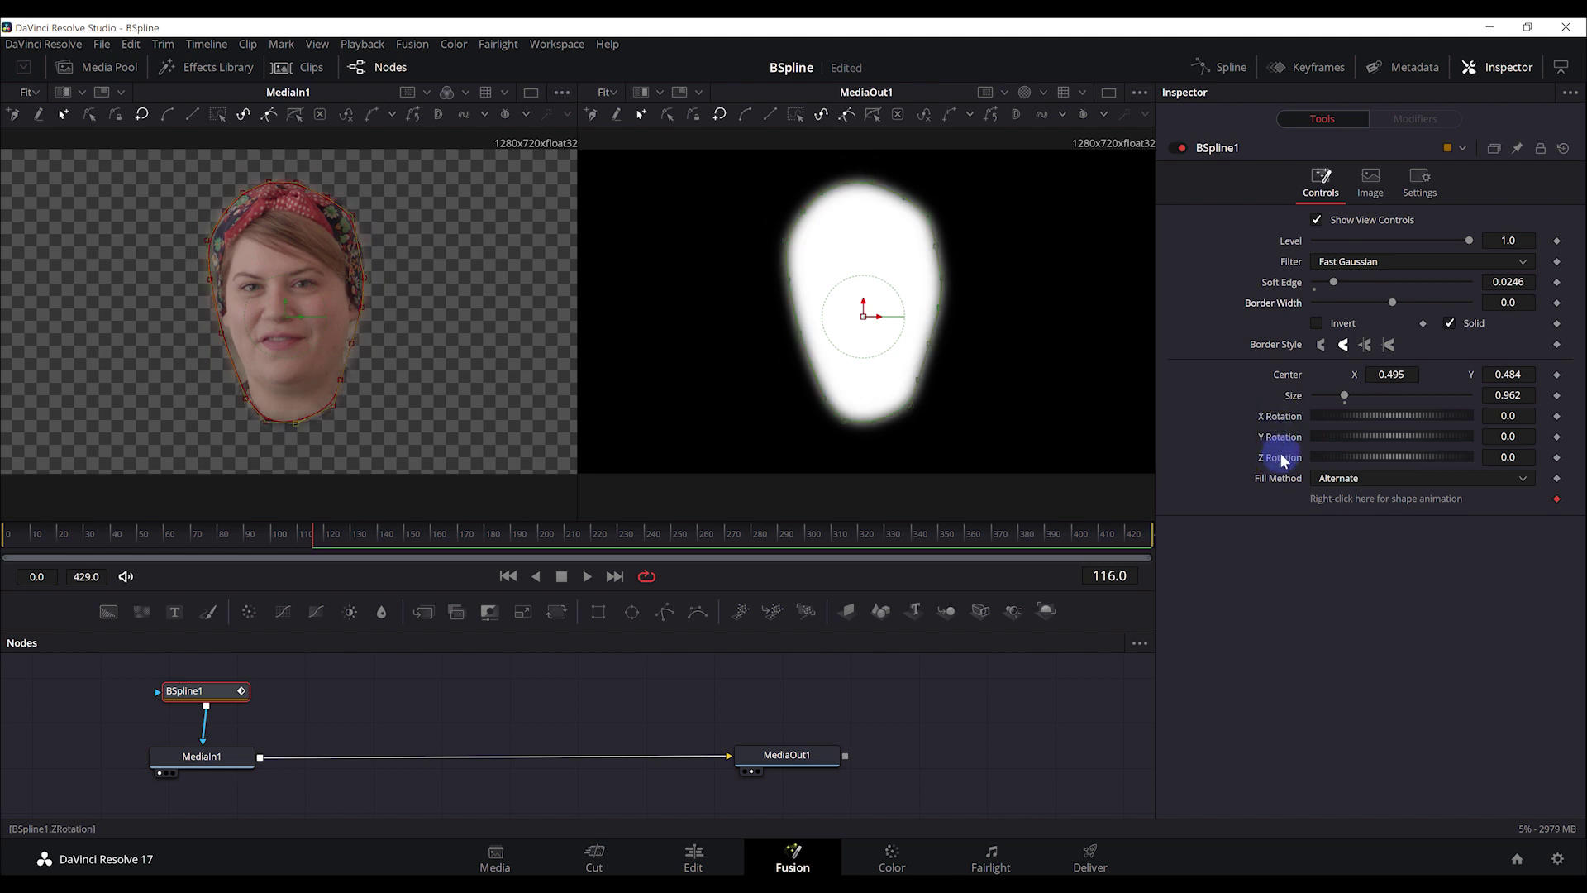
{"action": "left_click_drag", "start_coordinate": [1332, 428], "coordinate": [1370, 463]}
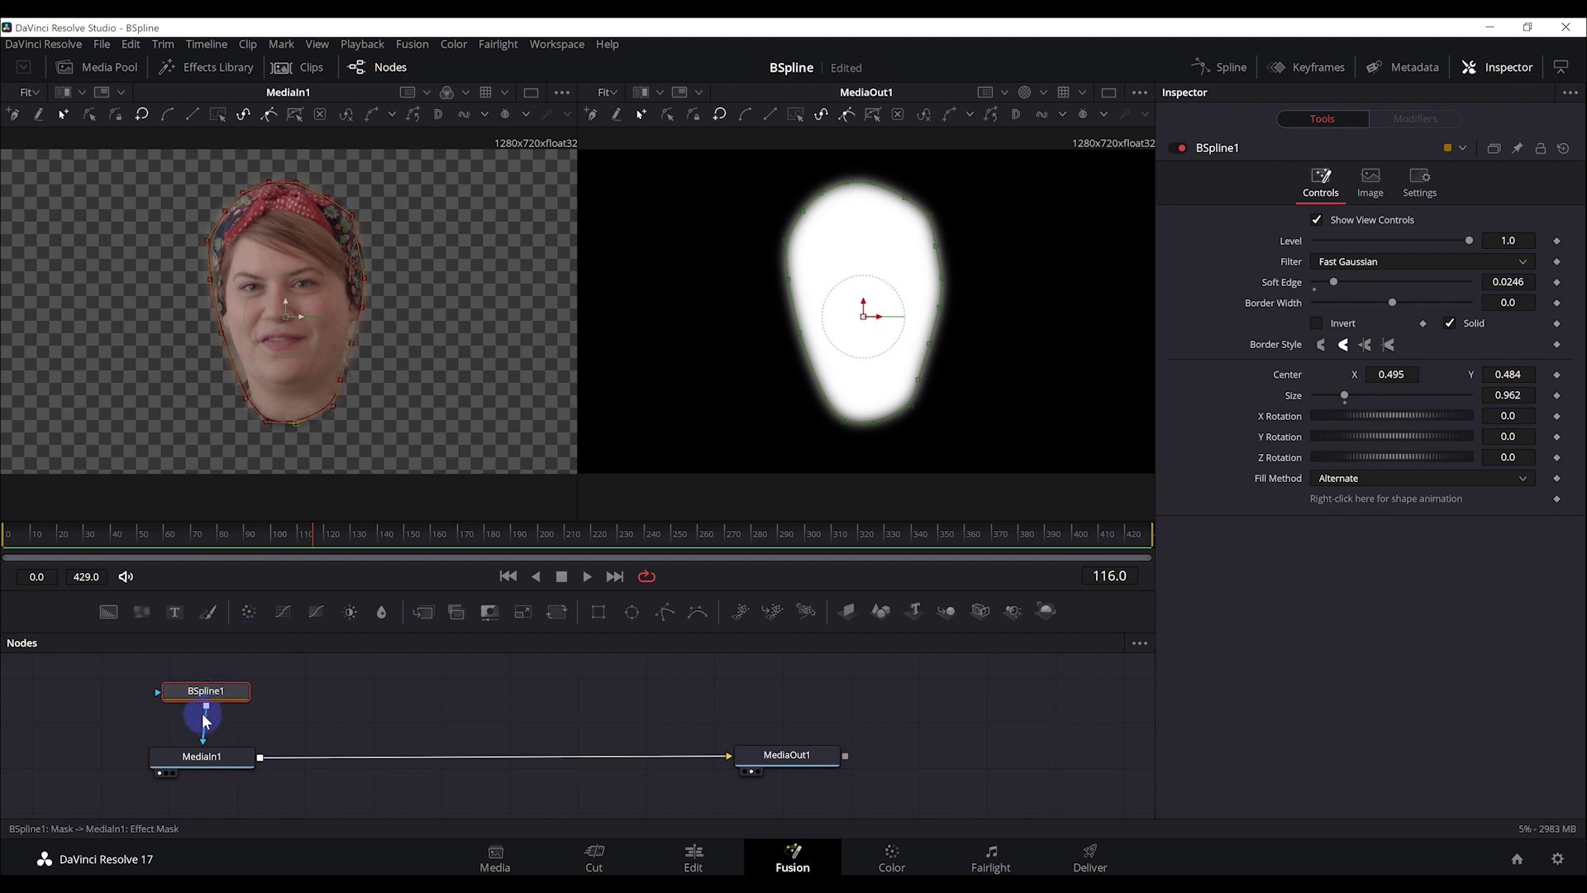
- Unlink BSpline1 from MediaIn1, set the viewer to Color, and move BSpline1 right
{"action": "left_click_drag", "start_coordinate": [203, 738], "coordinate": [206, 732]}
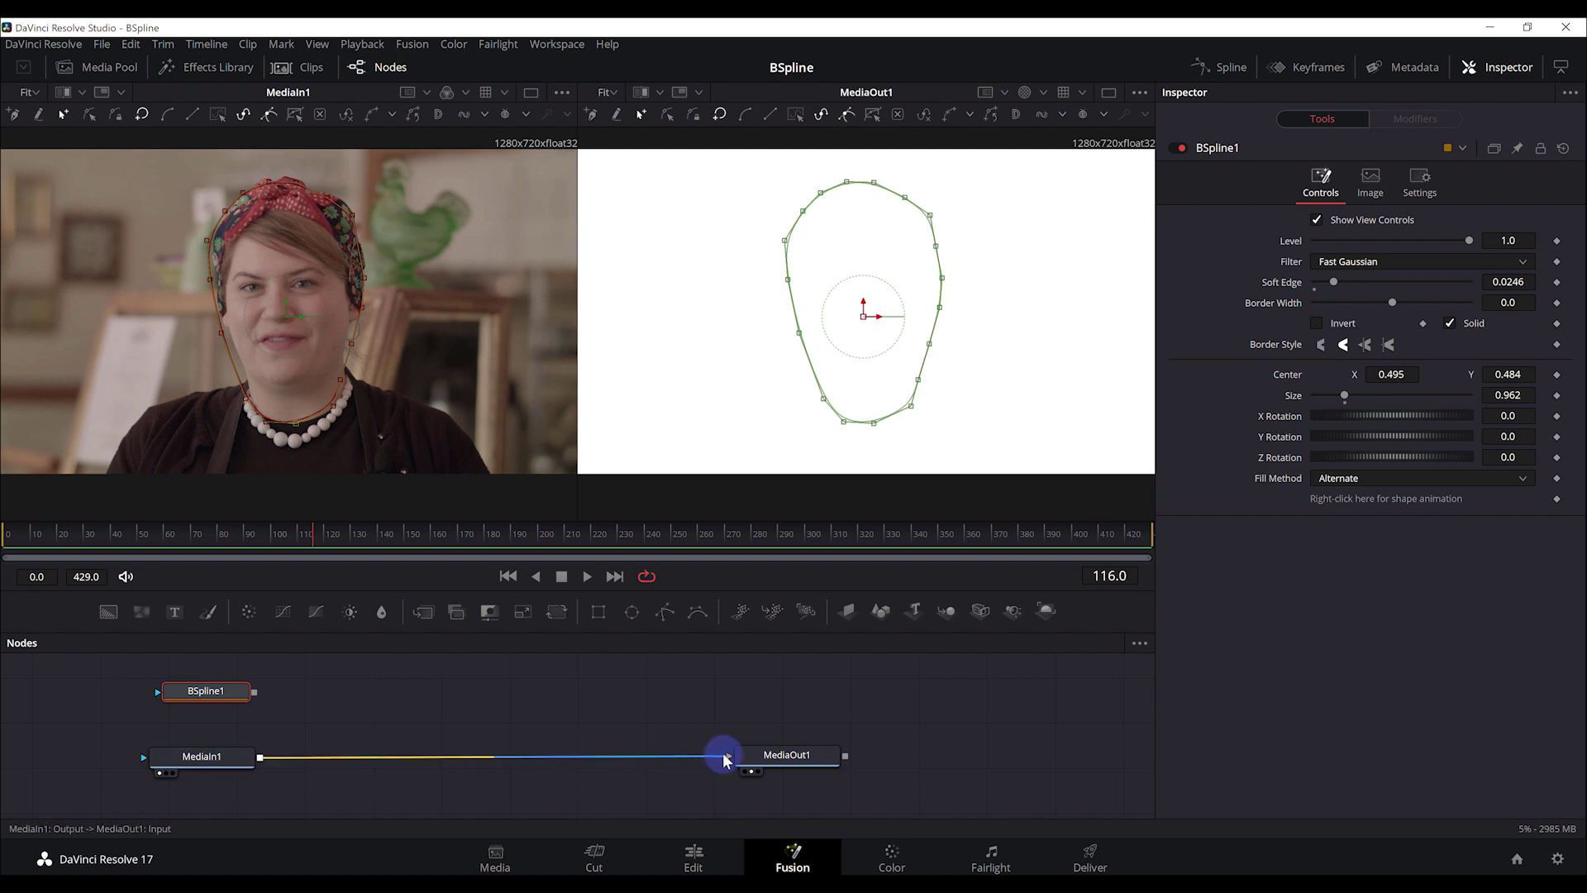
{"action": "left_click", "coordinate": [1066, 97]}
{"action": "left_click", "coordinate": [1053, 116]}
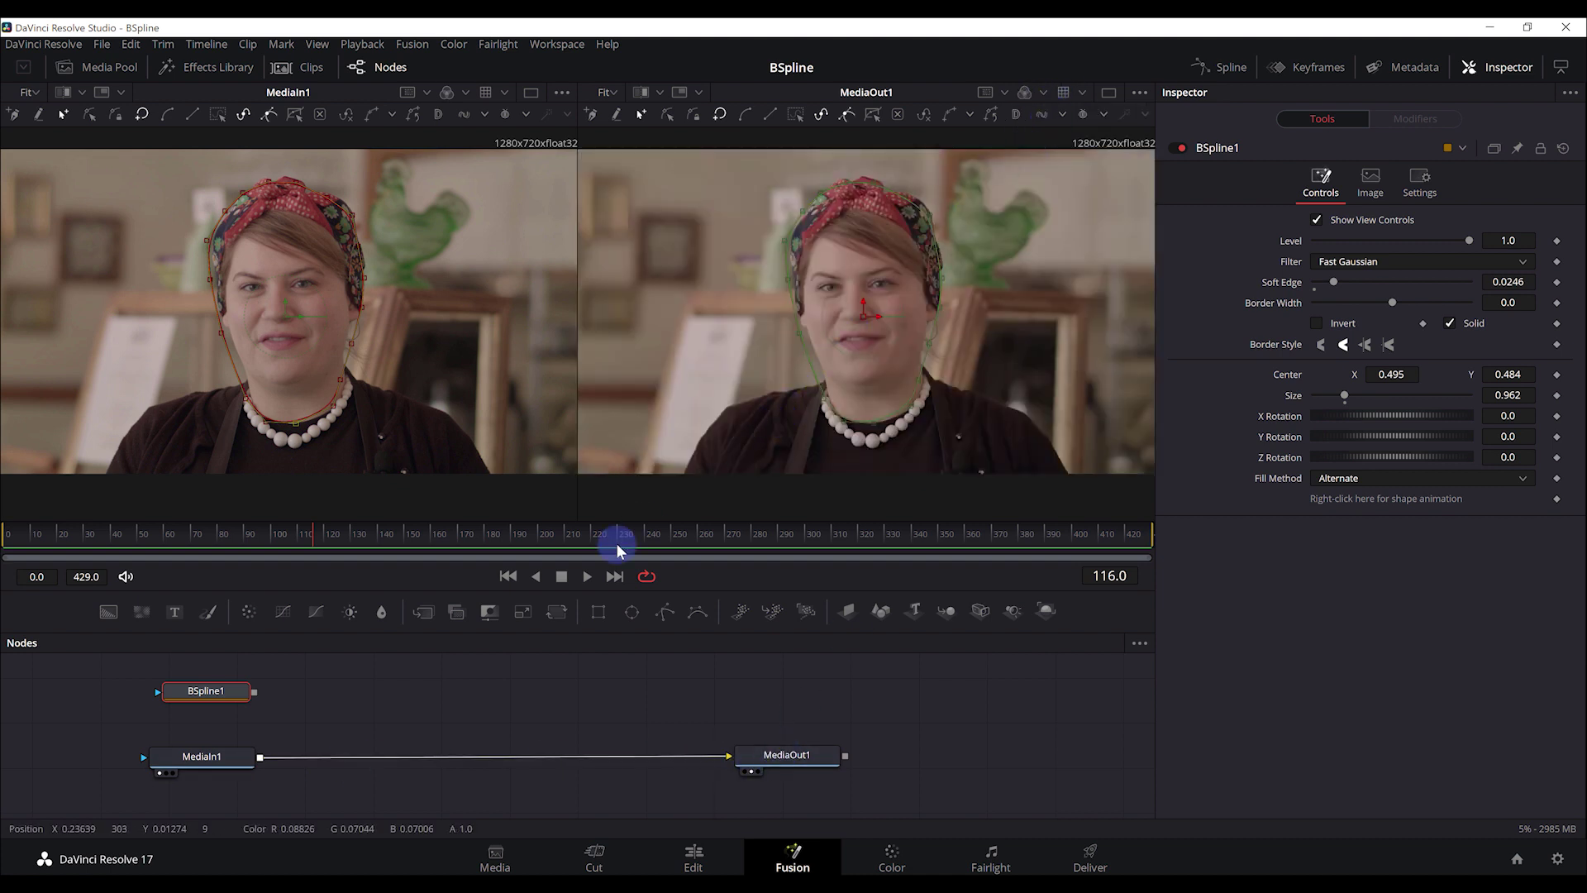
{"action": "left_click_drag", "start_coordinate": [234, 691], "coordinate": [284, 691]}
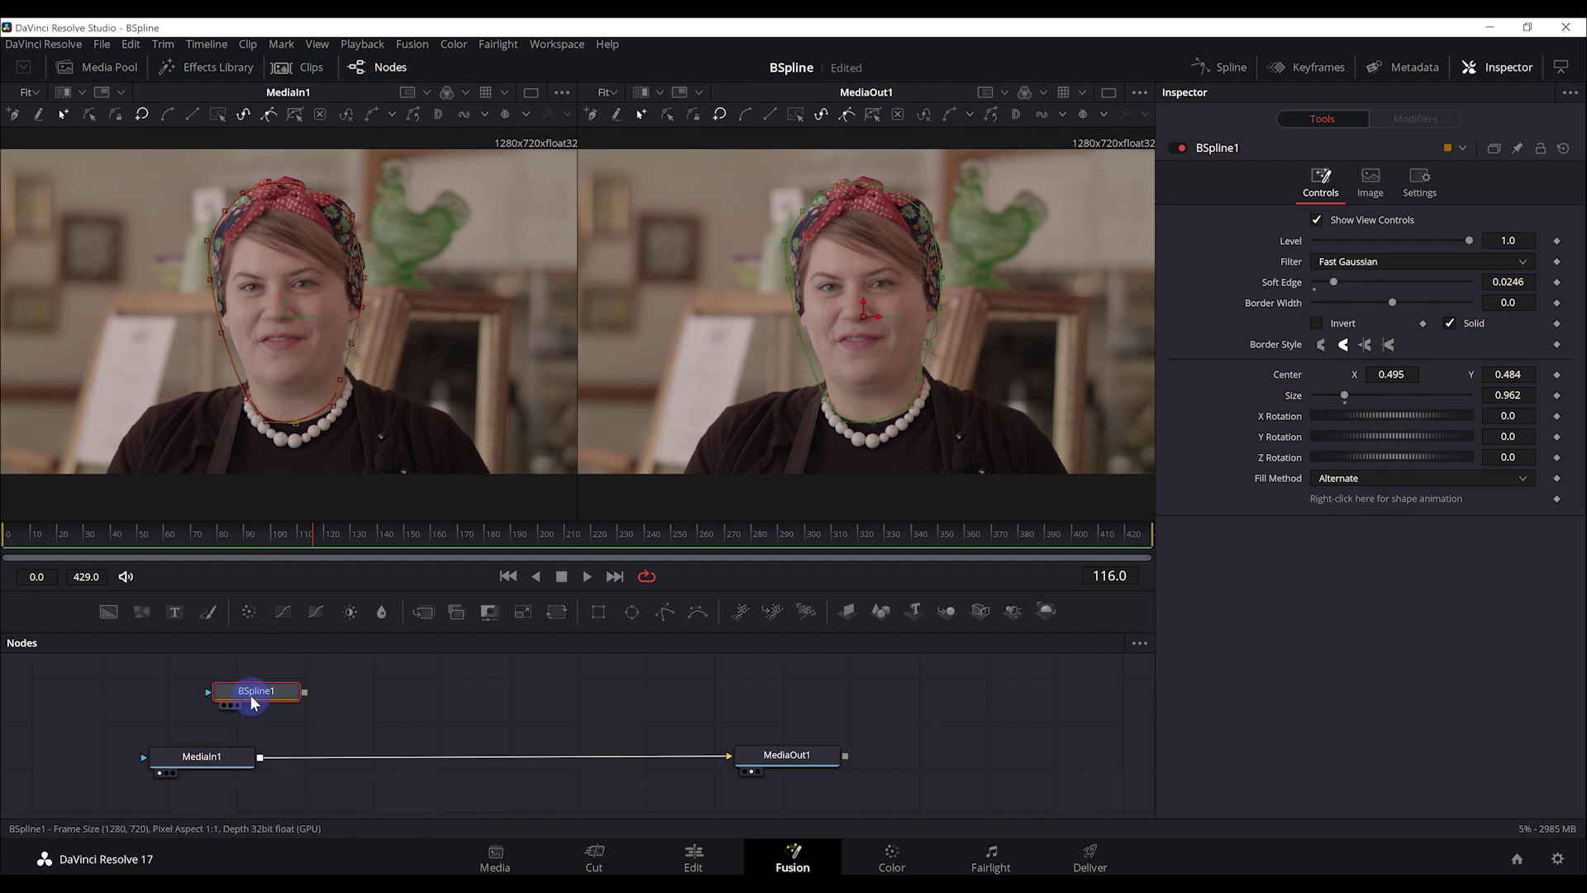
{"action": "left_click", "coordinate": [226, 757]}
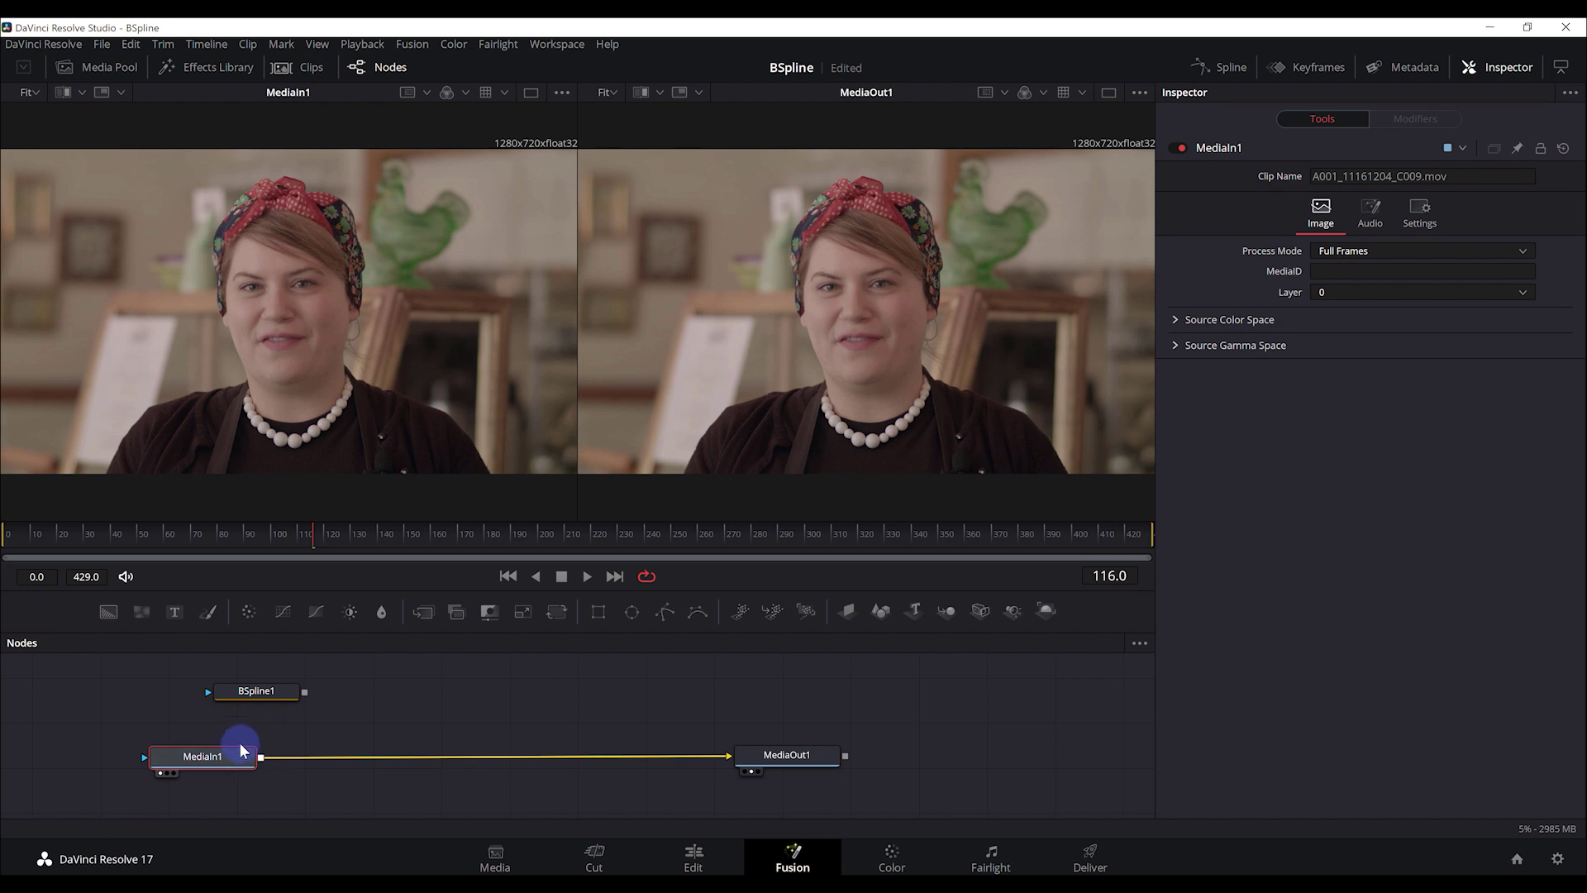
- Add a Blur1 node after the clip, masked by BSpline1, with blur size 35.3
{"action": "left_click", "coordinate": [380, 613]}
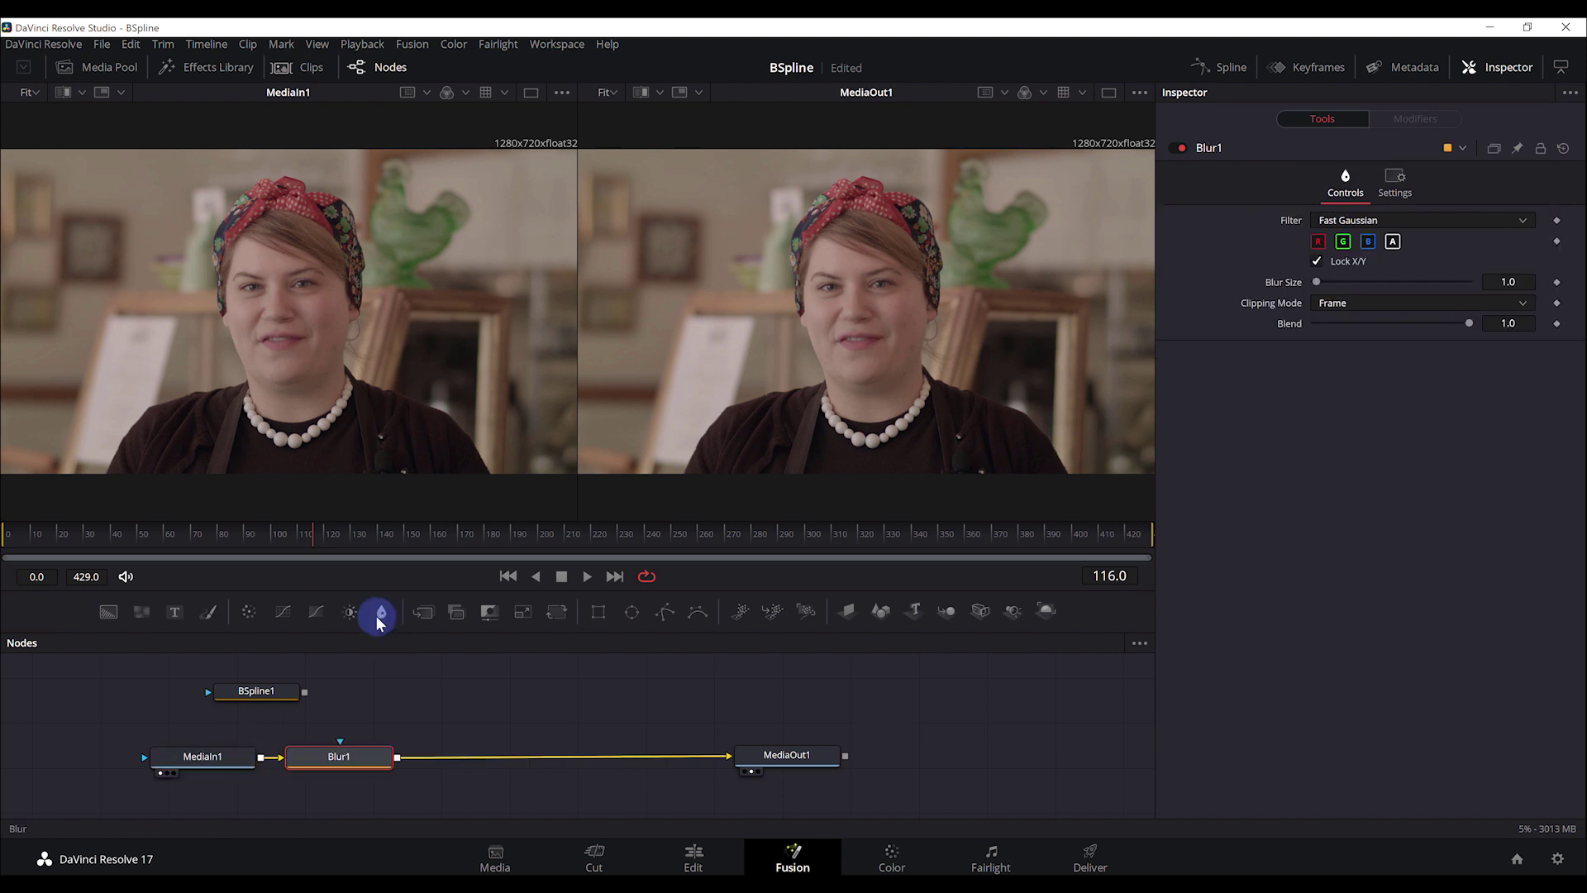
{"action": "left_click_drag", "start_coordinate": [372, 748], "coordinate": [403, 755]}
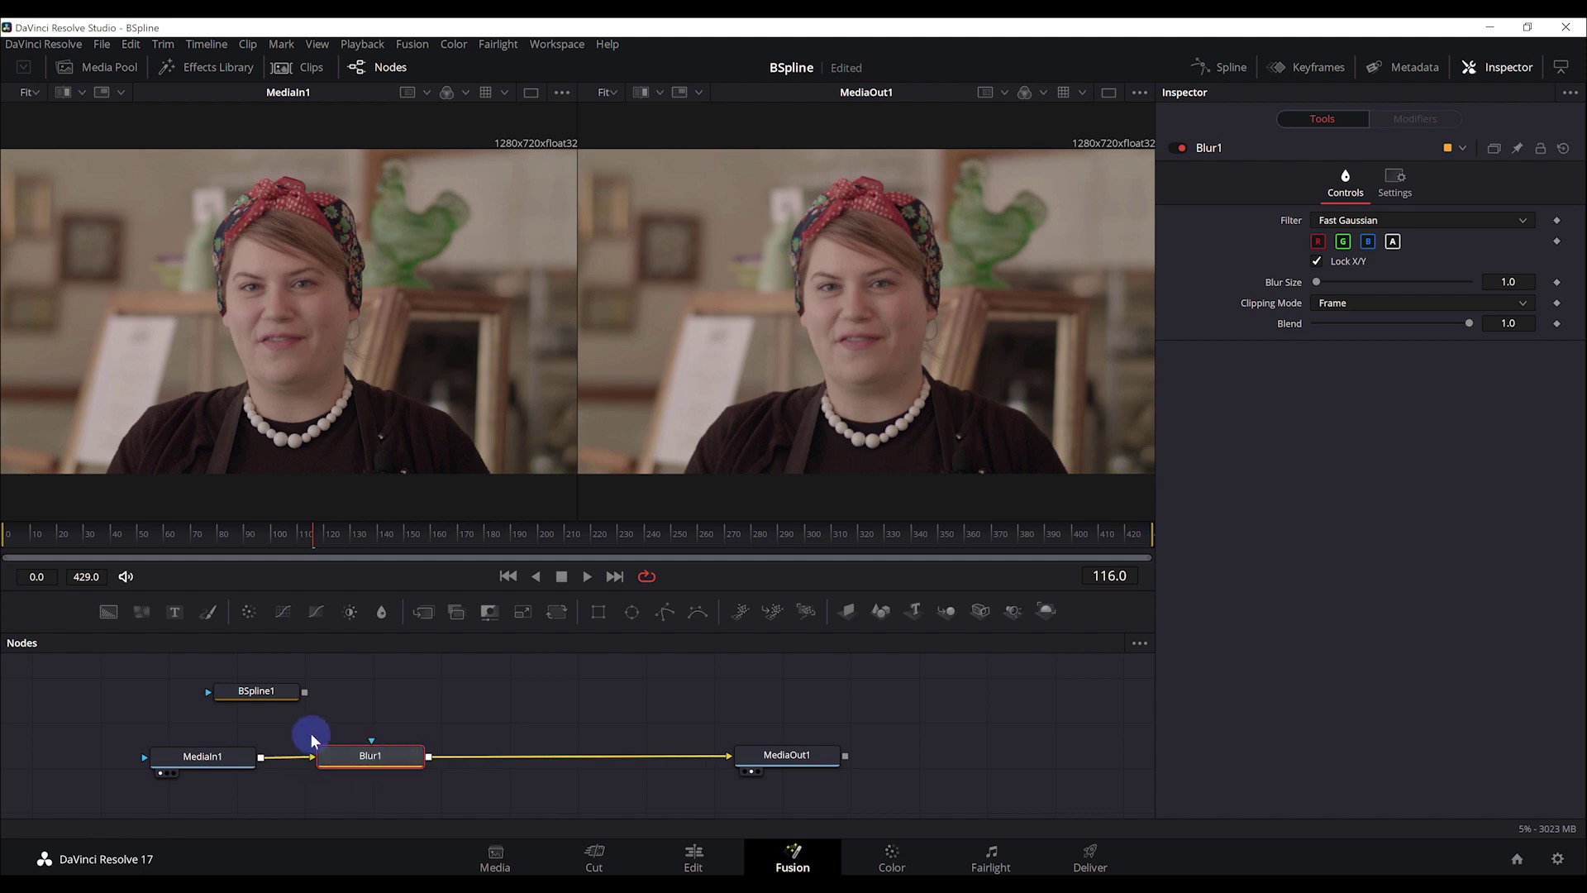
{"action": "mouse_move", "coordinate": [293, 691]}
{"action": "left_mouse_down"}
{"action": "mouse_move", "coordinate": [399, 688]}
{"action": "mouse_move", "coordinate": [369, 748]}
{"action": "left_mouse_up"}
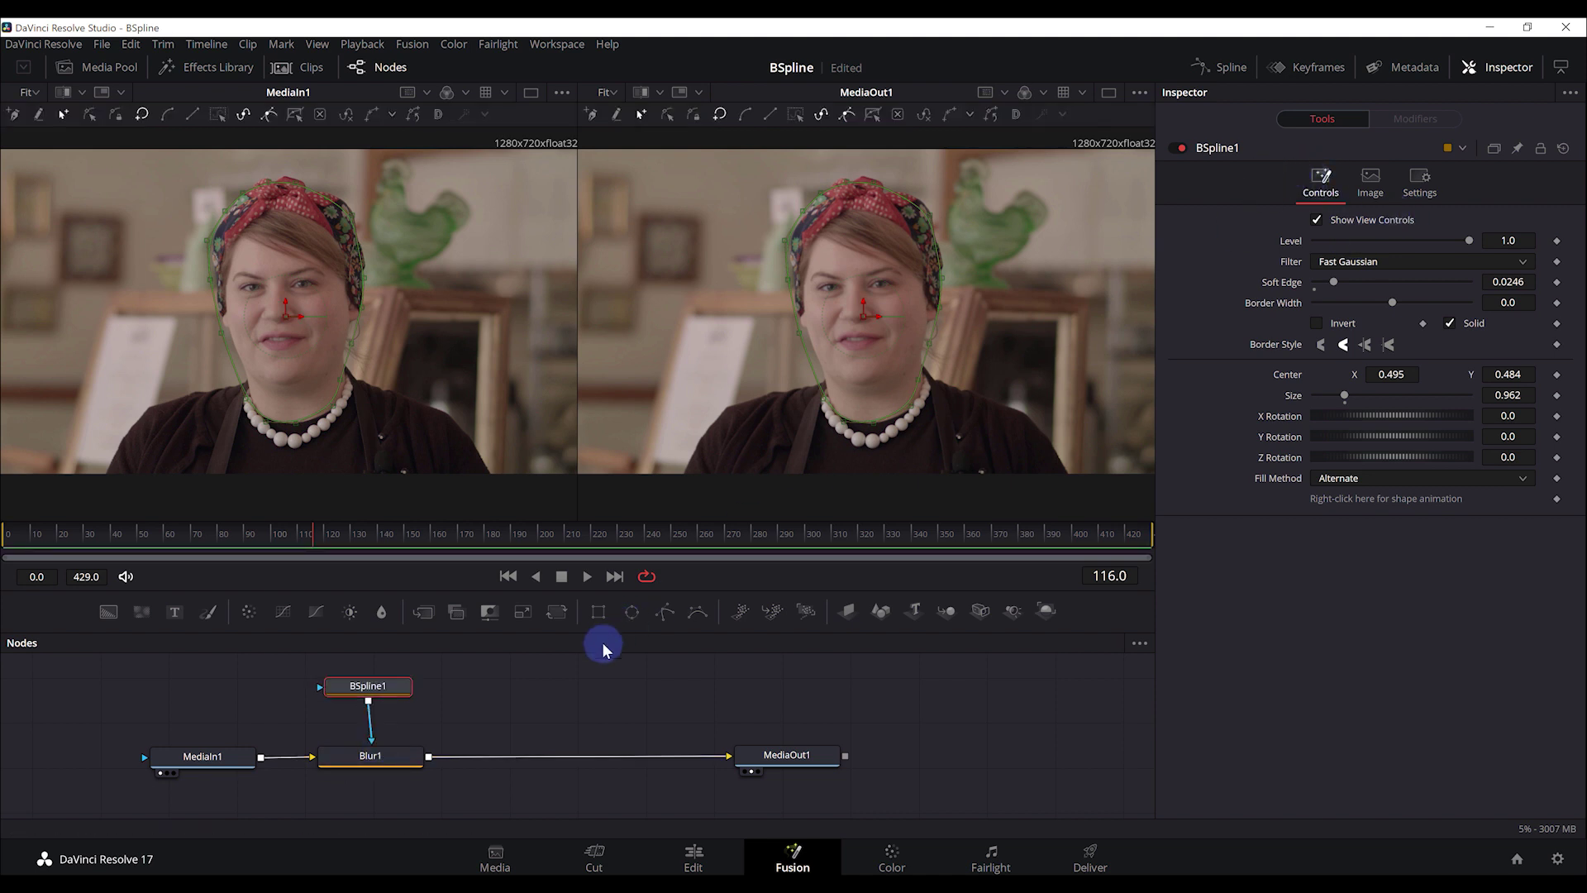
{"action": "left_click", "coordinate": [406, 753]}
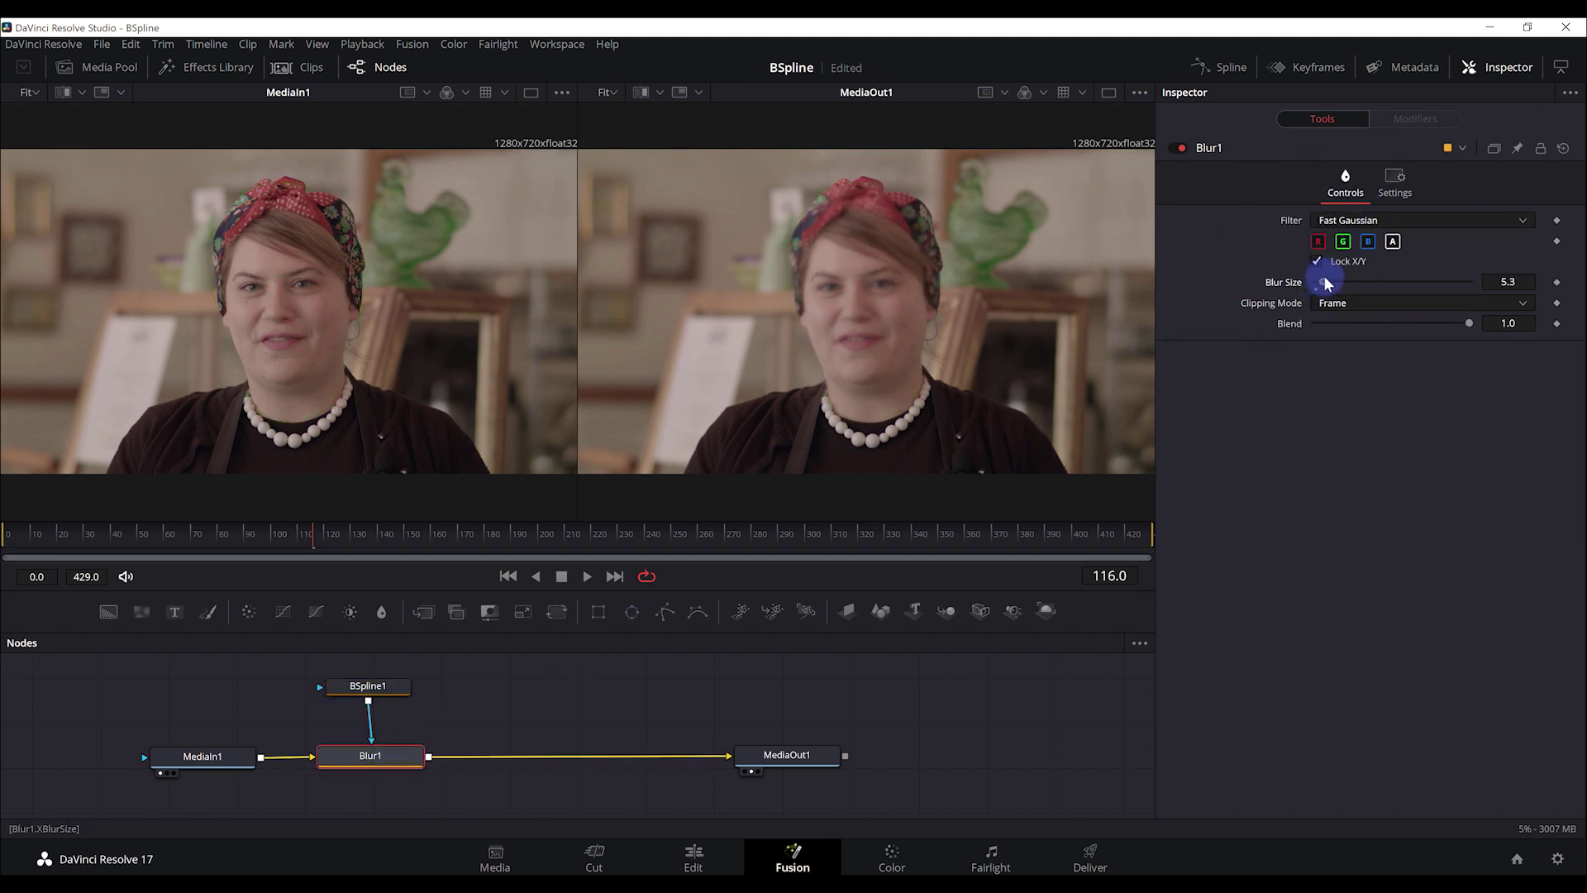
{"action": "left_click_drag", "start_coordinate": [1345, 286], "coordinate": [1369, 289]}
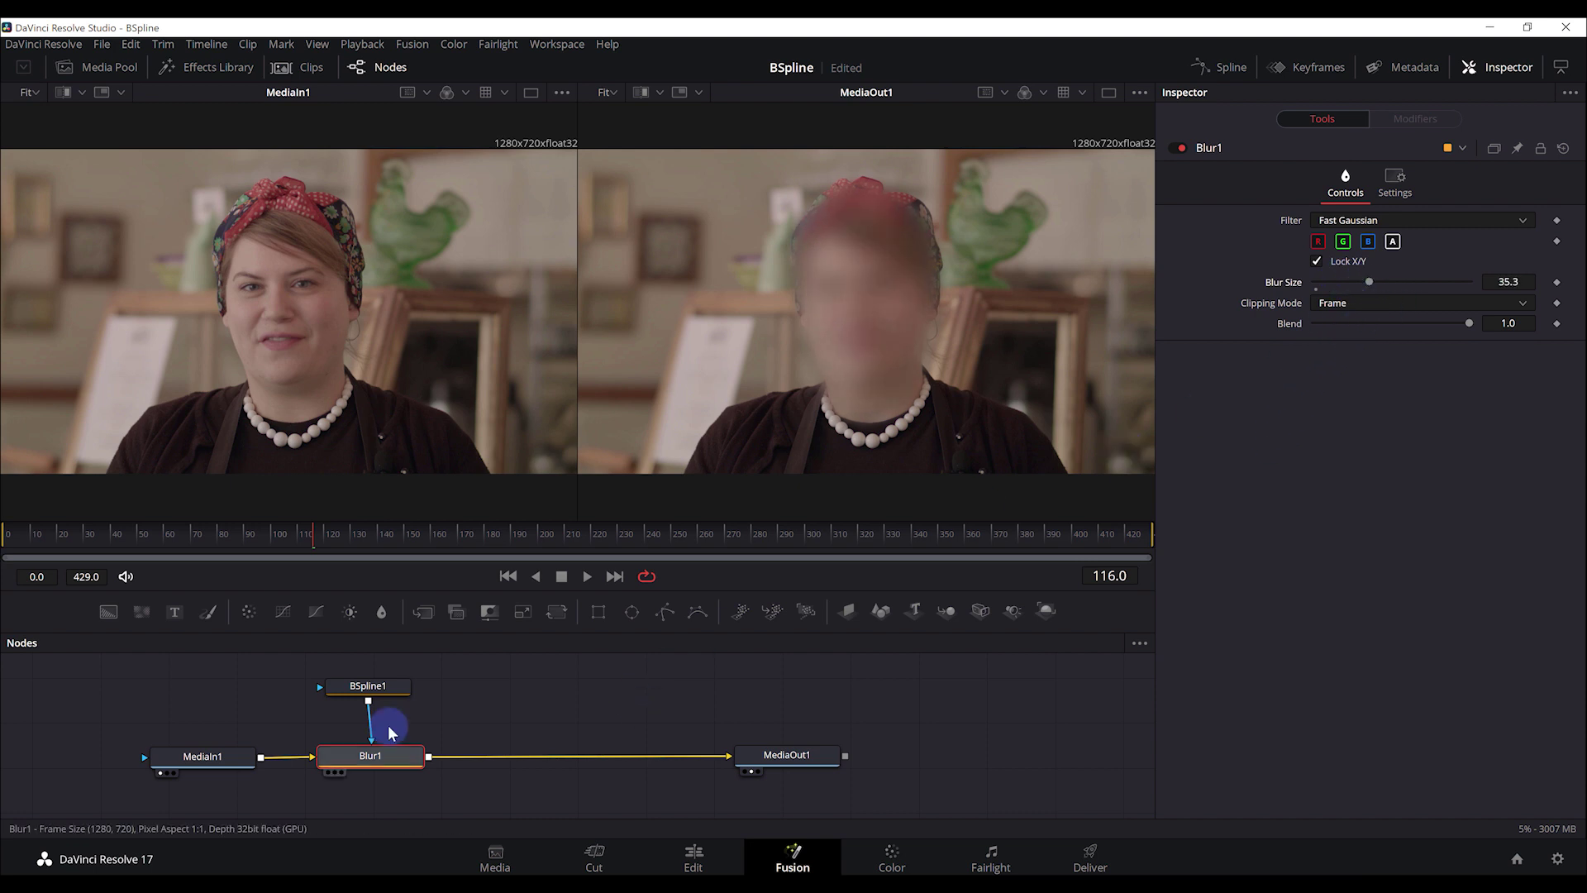
- Review the BSpline1 mask (size 1.096) and Blur1 settings, then delete Blur1
{"action": "left_click", "coordinate": [369, 685]}
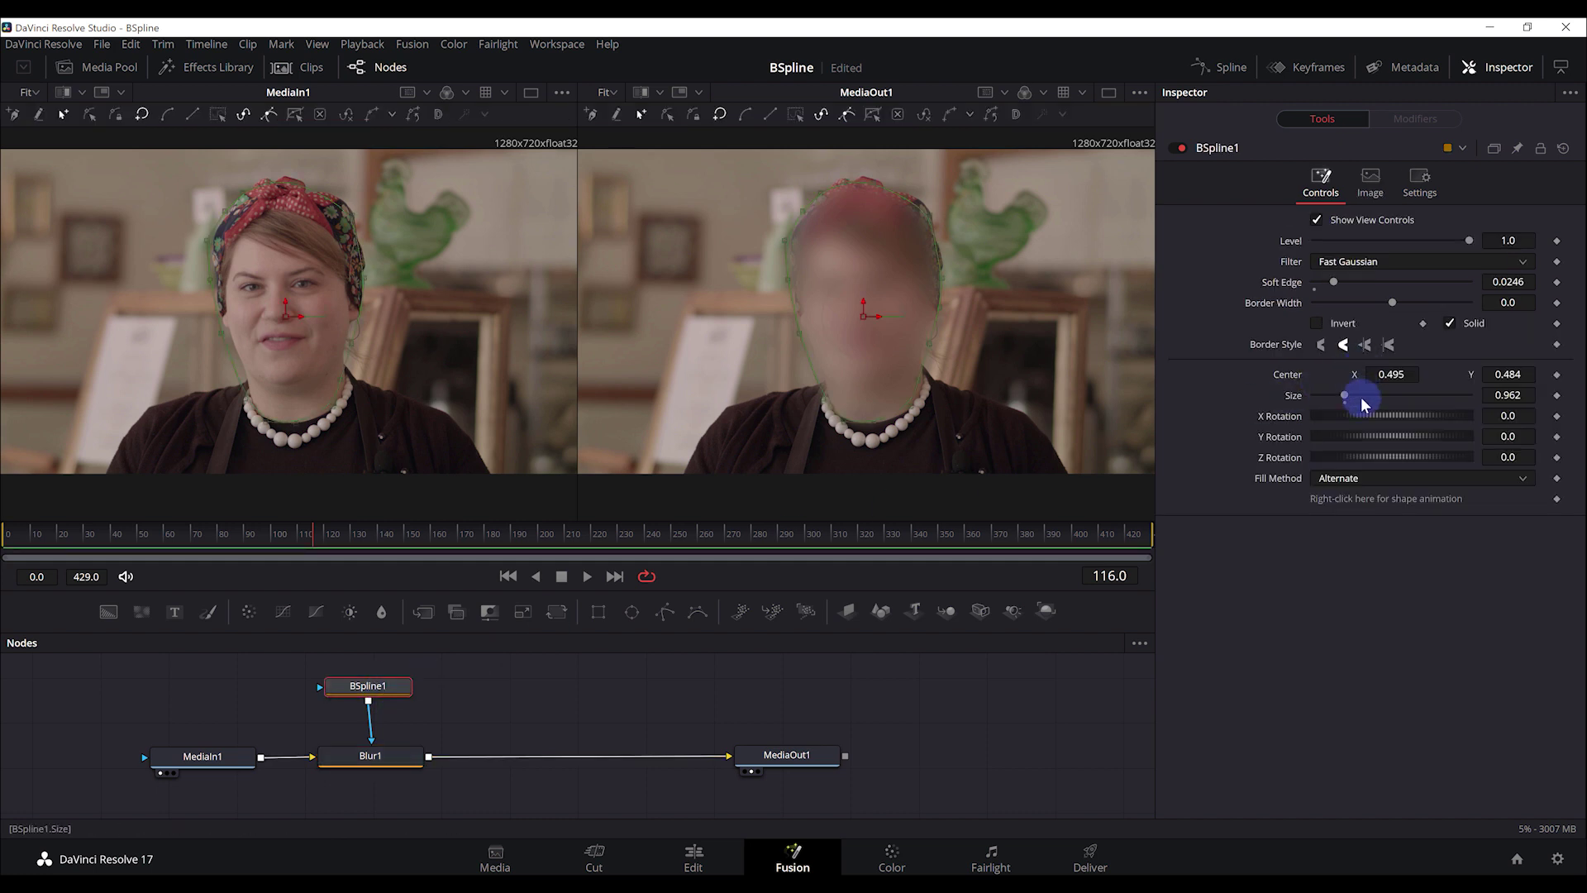
{"action": "left_click", "coordinate": [397, 762]}
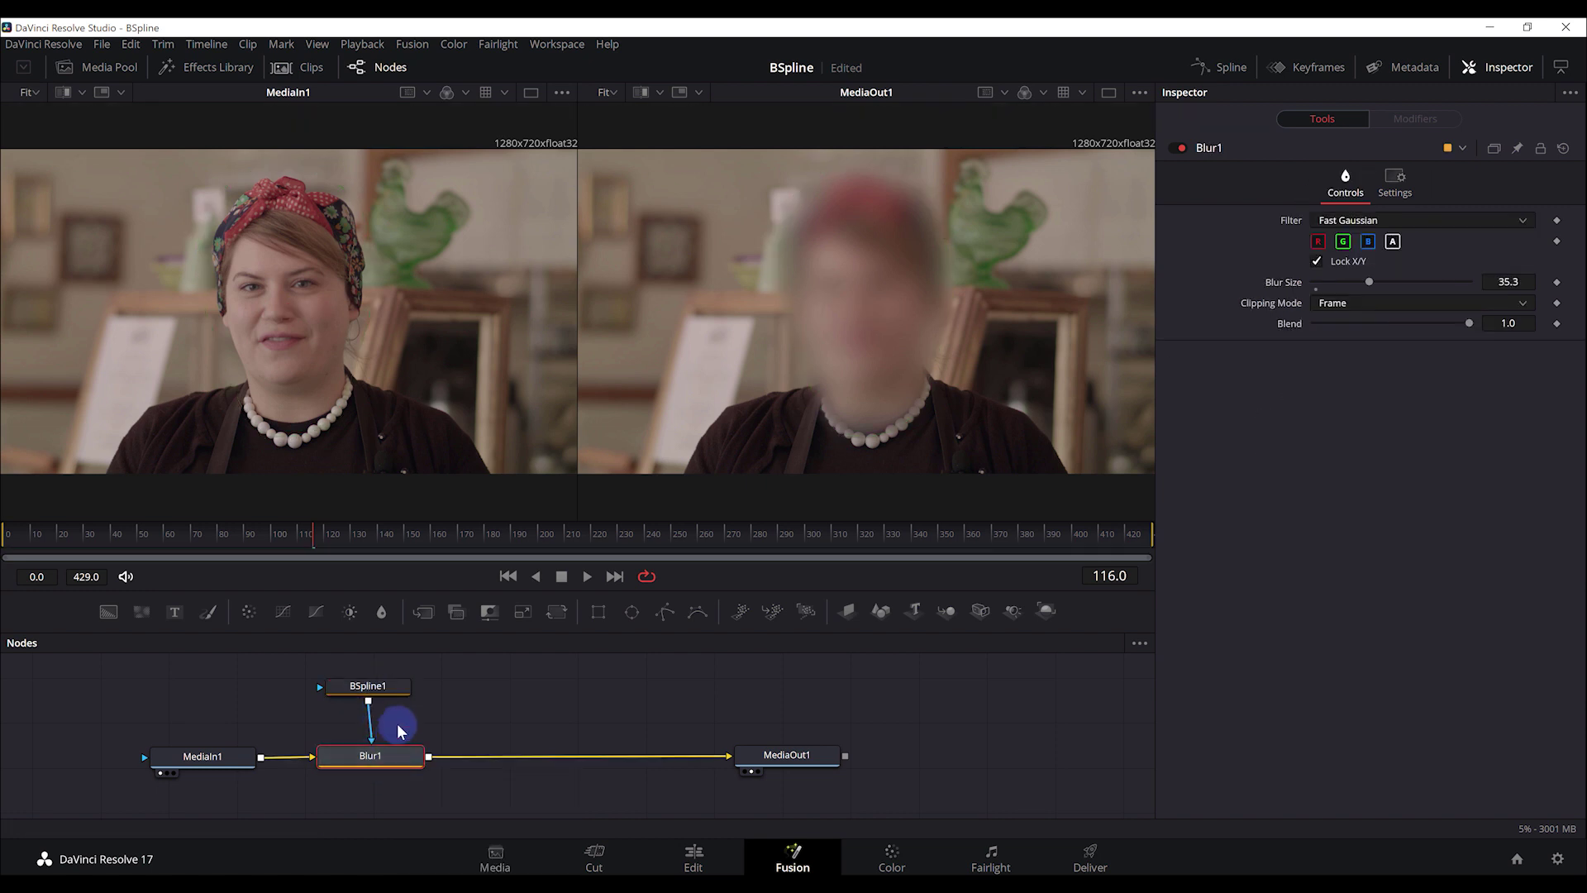
{"action": "left_click", "coordinate": [387, 692]}
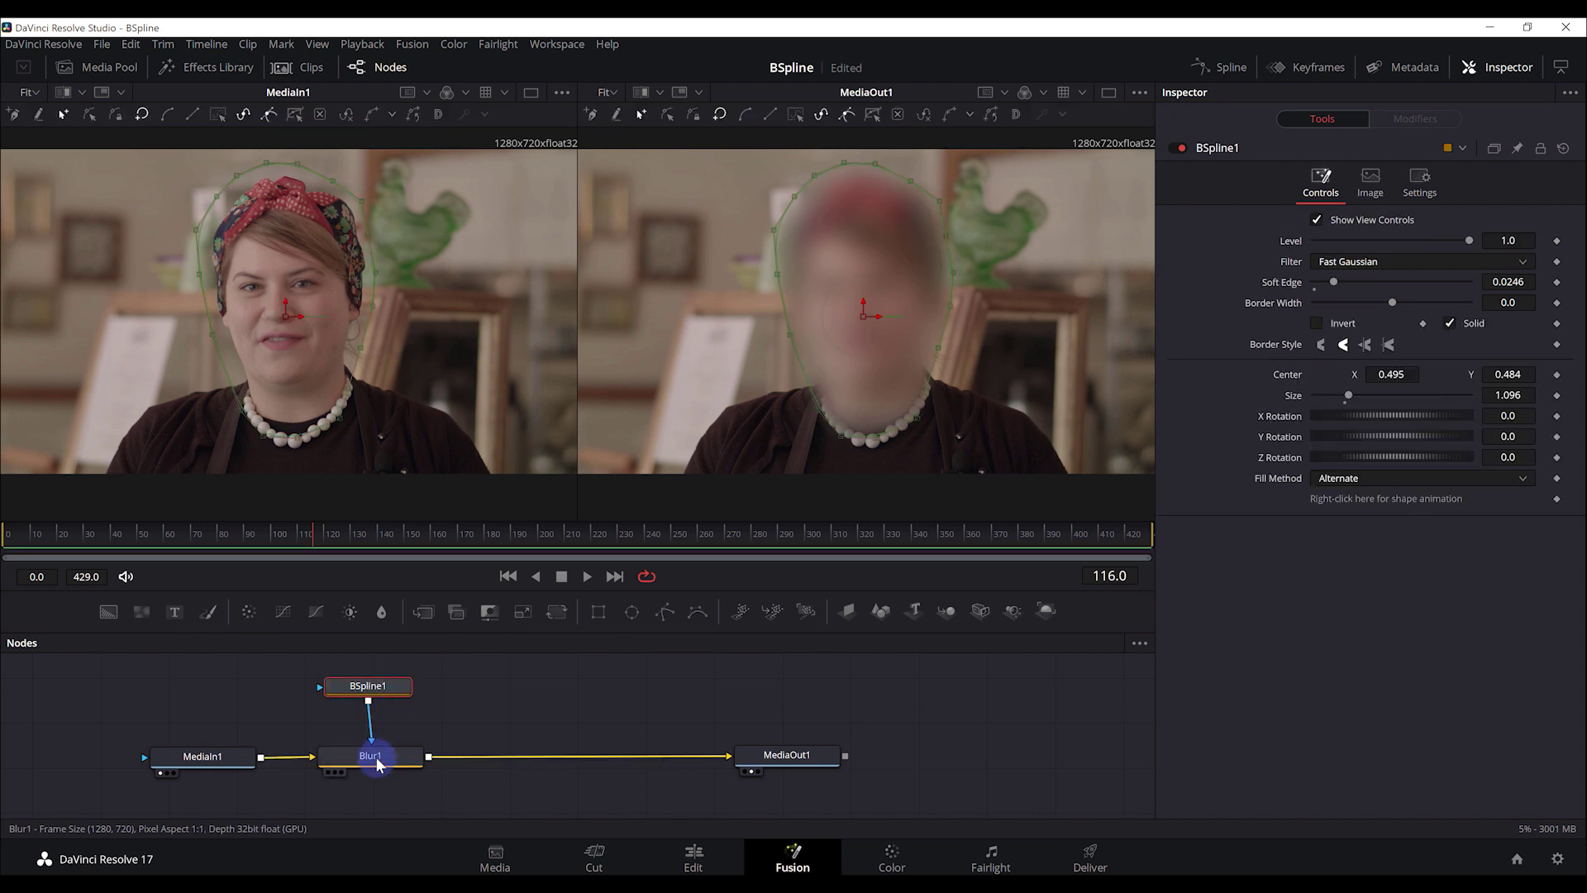
{"action": "left_click", "coordinate": [377, 762]}
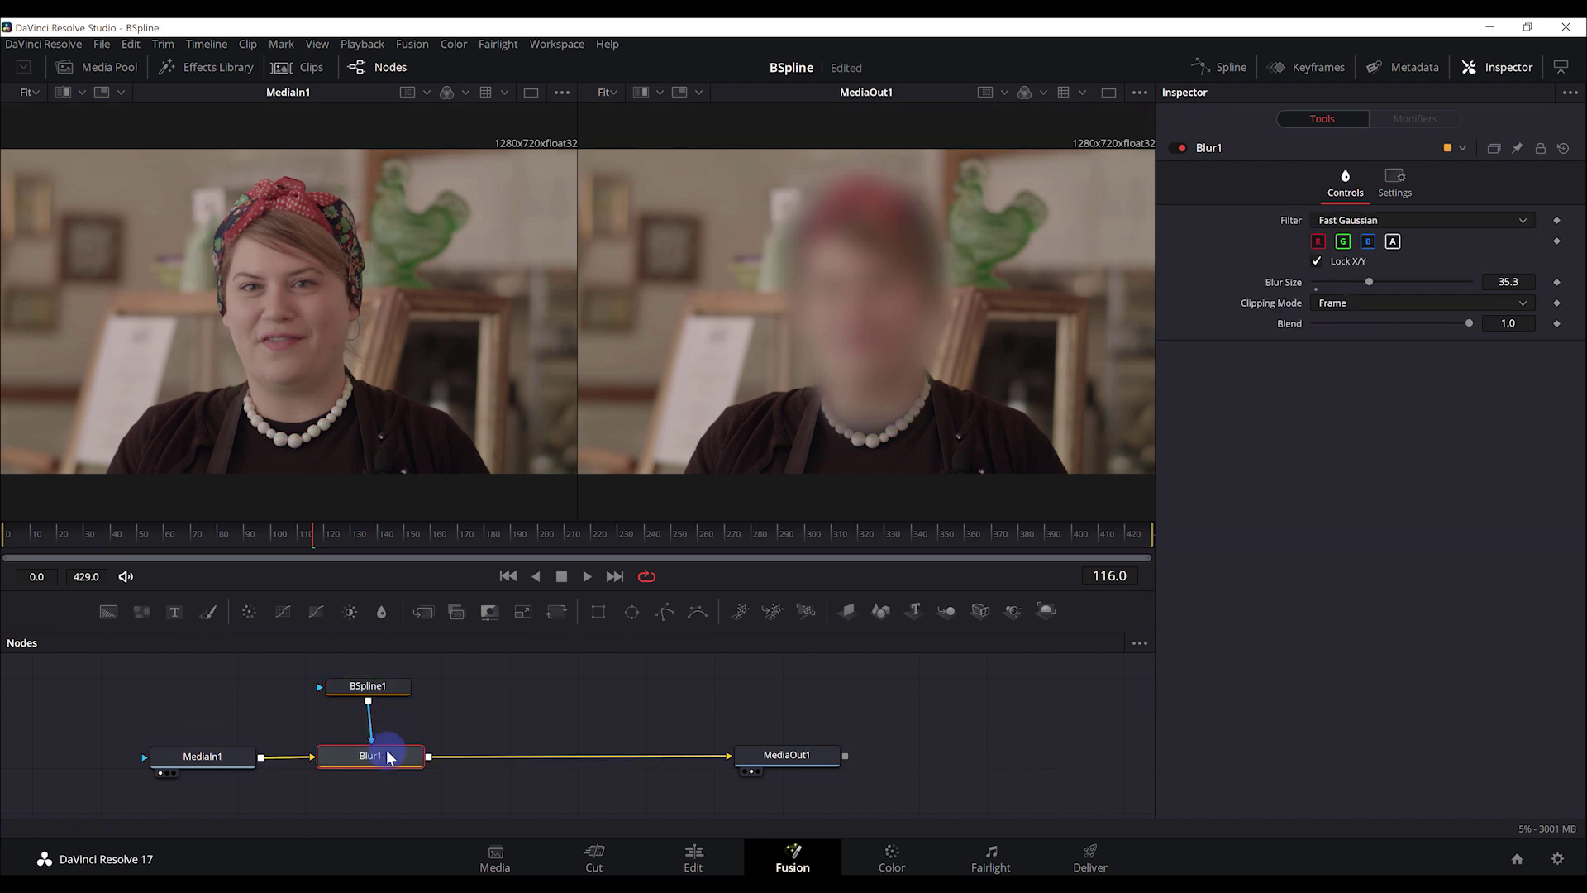
{"action": "key", "text": "Delete"}
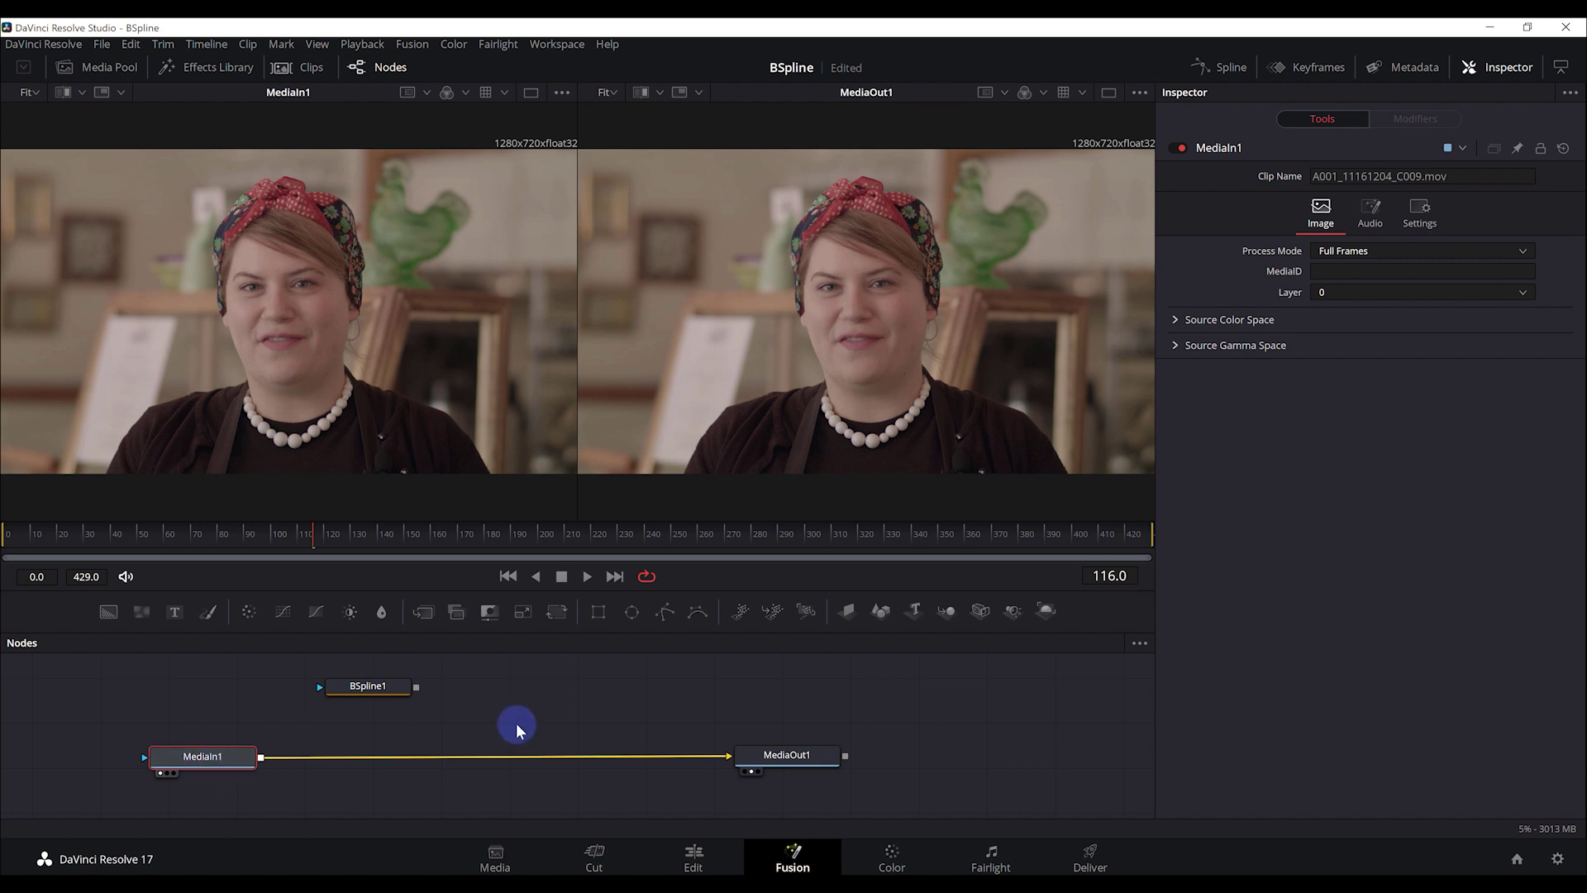
- Insert a Merge1 node between MediaIn1 and MediaOut1, routing the clip through it
{"action": "left_click", "coordinate": [502, 708]}
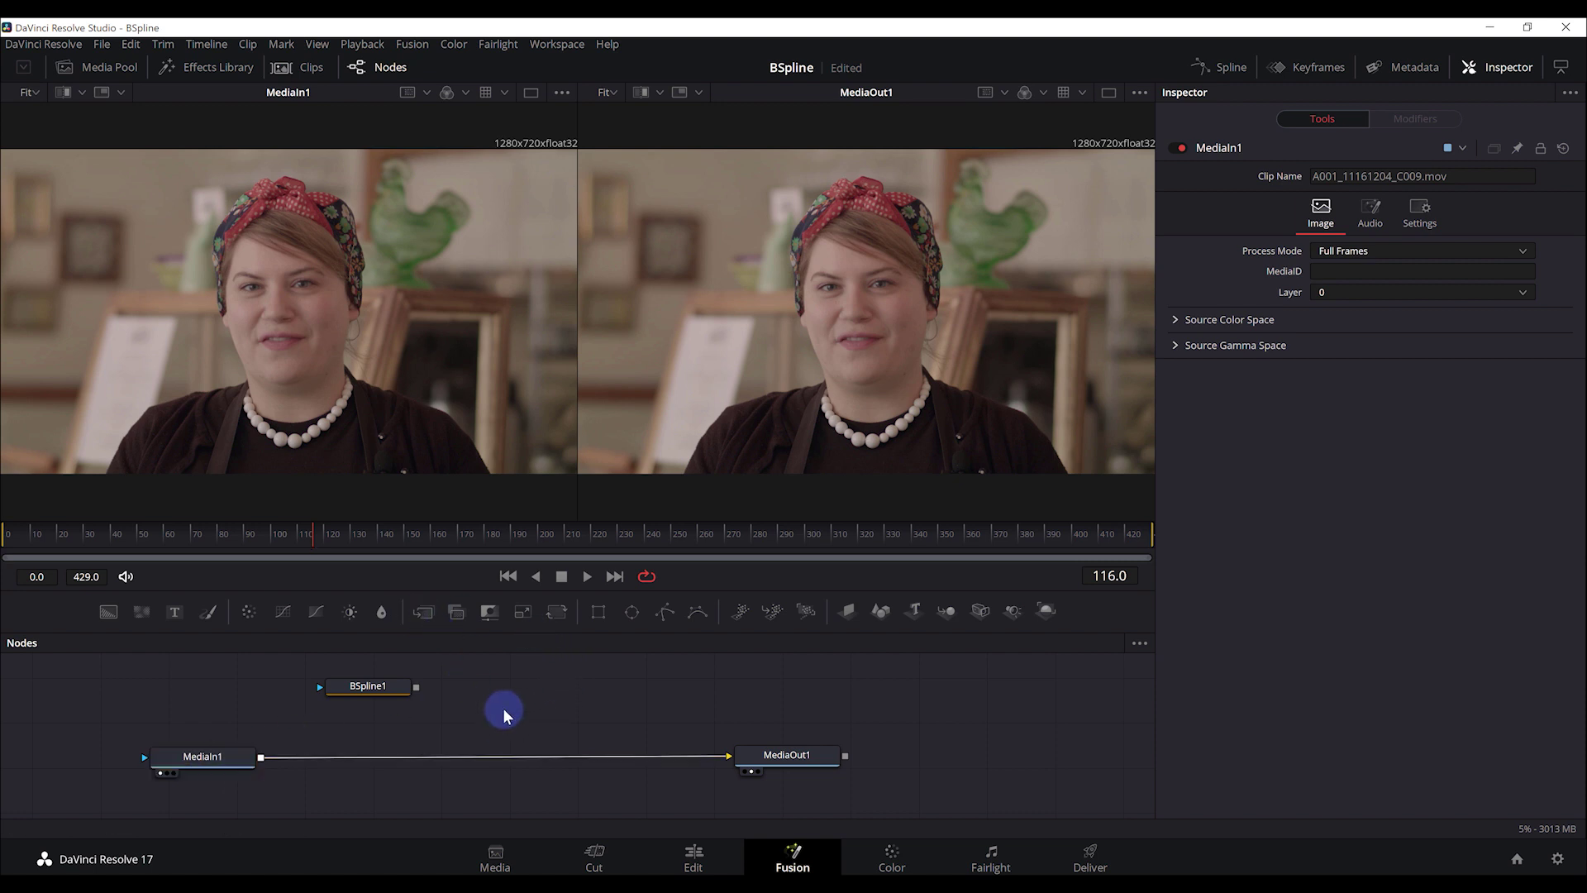
{"action": "left_click", "coordinate": [426, 616]}
{"action": "mouse_move", "coordinate": [487, 760]}
{"action": "left_mouse_down"}
{"action": "mouse_move", "coordinate": [258, 760]}
{"action": "mouse_move", "coordinate": [502, 708]}
{"action": "mouse_move", "coordinate": [378, 746]}
{"action": "mouse_move", "coordinate": [729, 755]}
{"action": "left_mouse_up"}
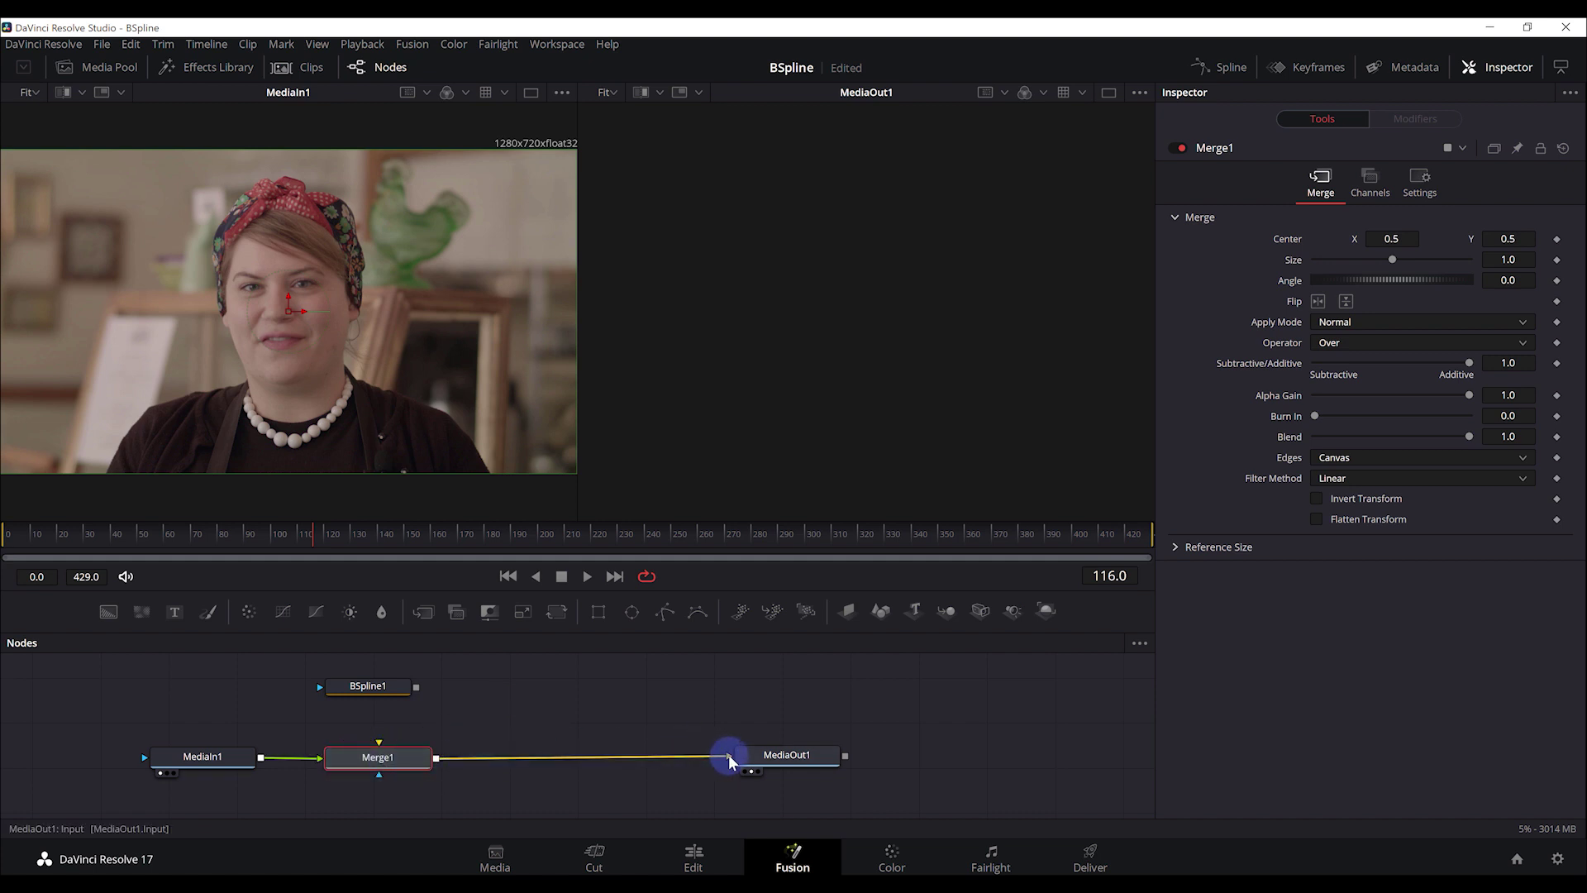
{"action": "left_click_drag", "start_coordinate": [237, 755], "coordinate": [235, 748]}
{"action": "left_click_drag", "start_coordinate": [382, 755], "coordinate": [376, 758]}
{"action": "left_click", "coordinate": [376, 757]}
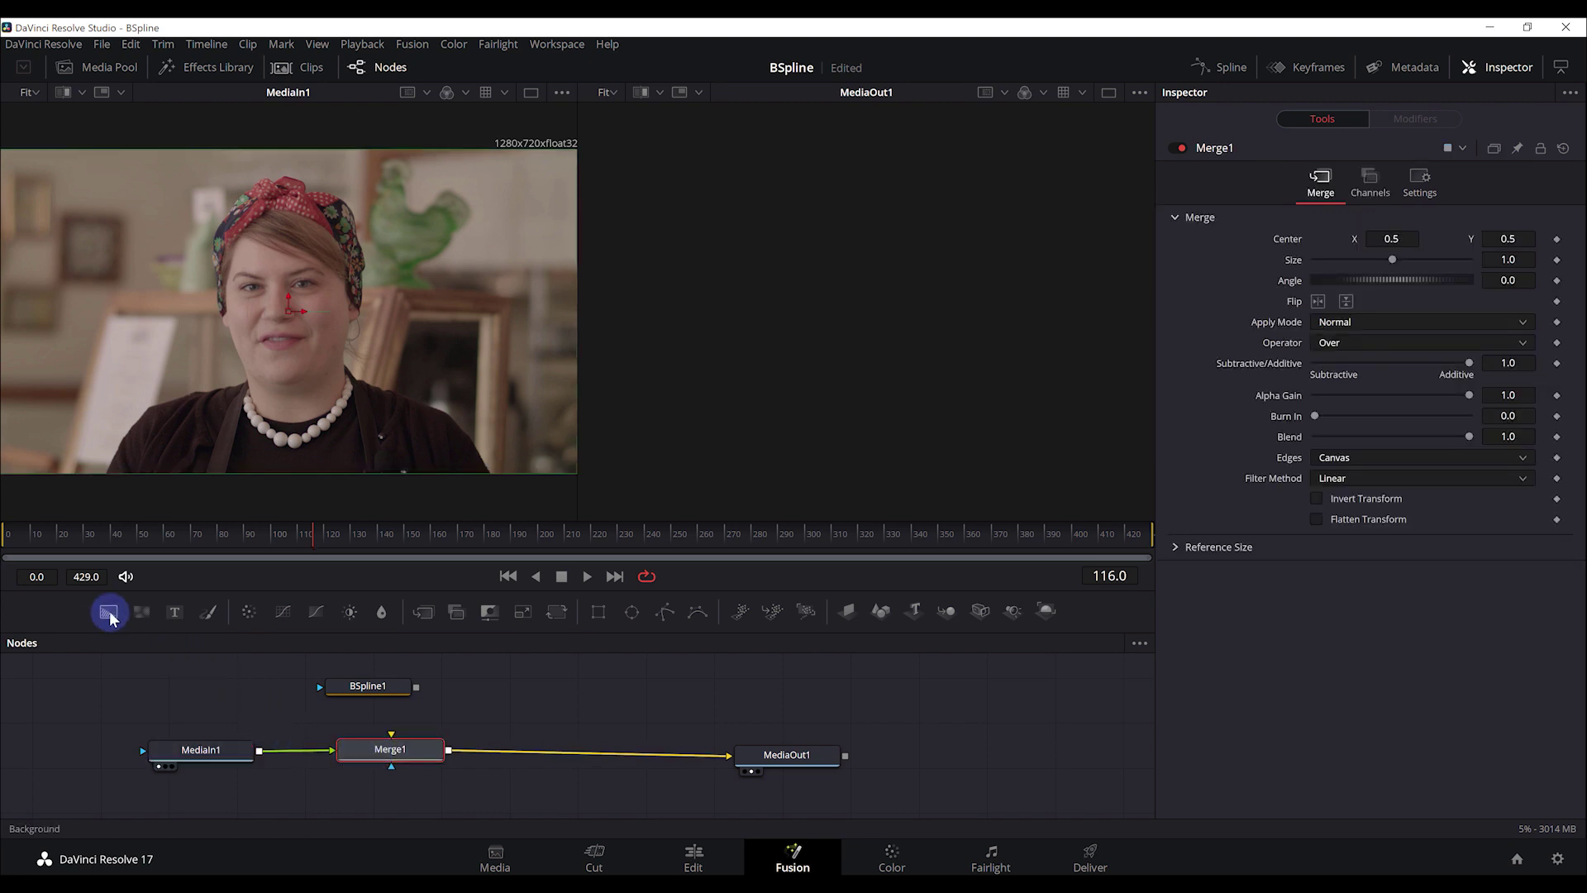
- Add a Background1 node below Merge1 and set its colour to purple #a1279f
{"action": "left_click_drag", "start_coordinate": [110, 618], "coordinate": [393, 801]}
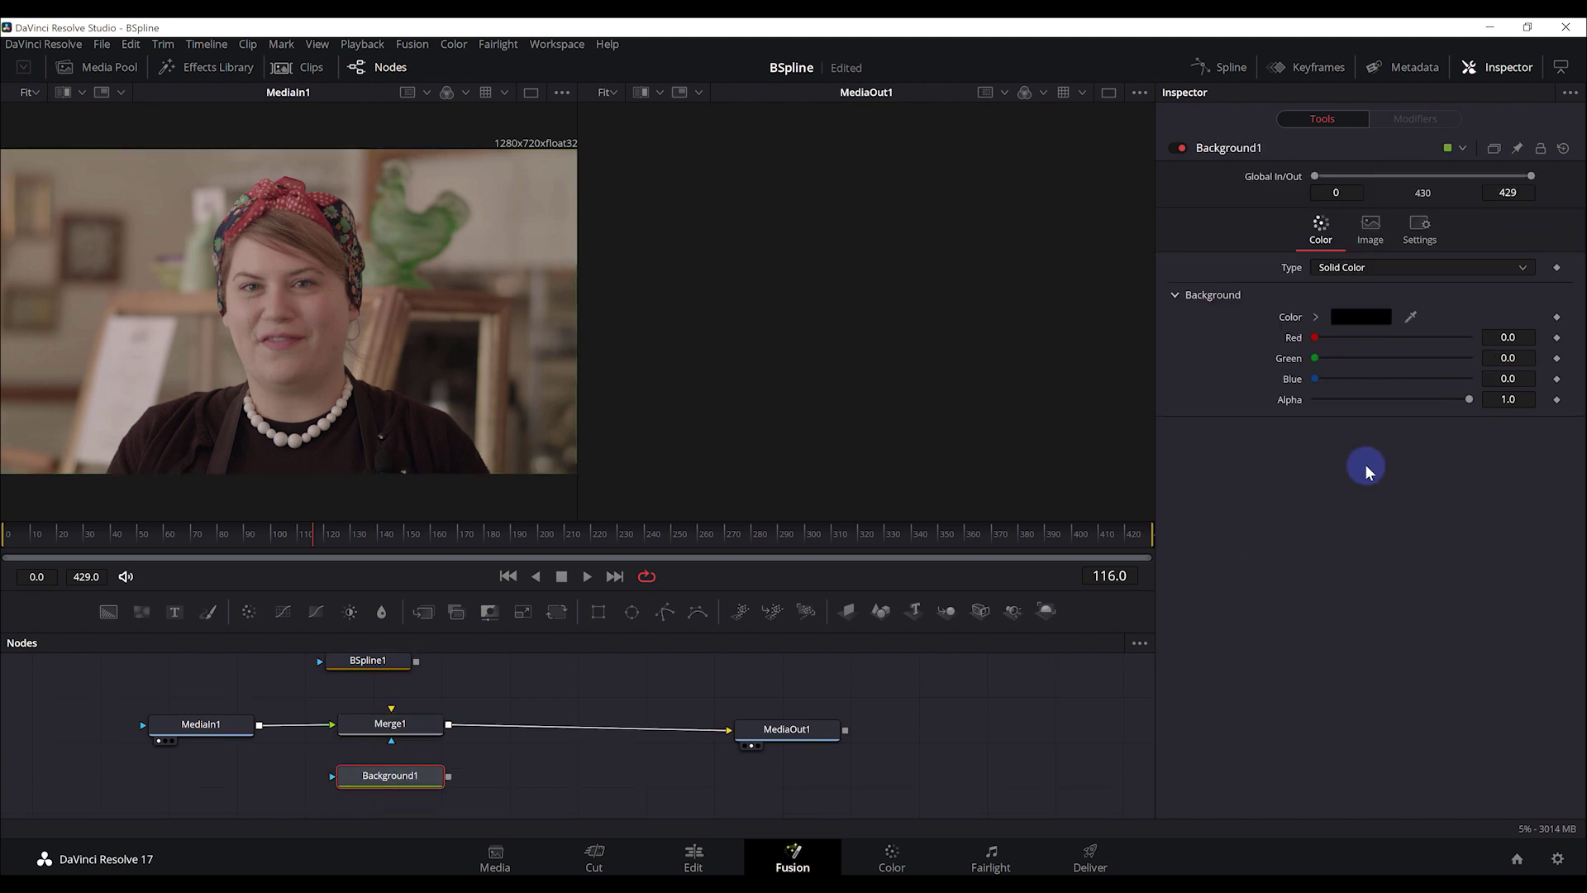
{"action": "left_click", "coordinate": [1362, 317]}
{"action": "left_click", "coordinate": [796, 339]}
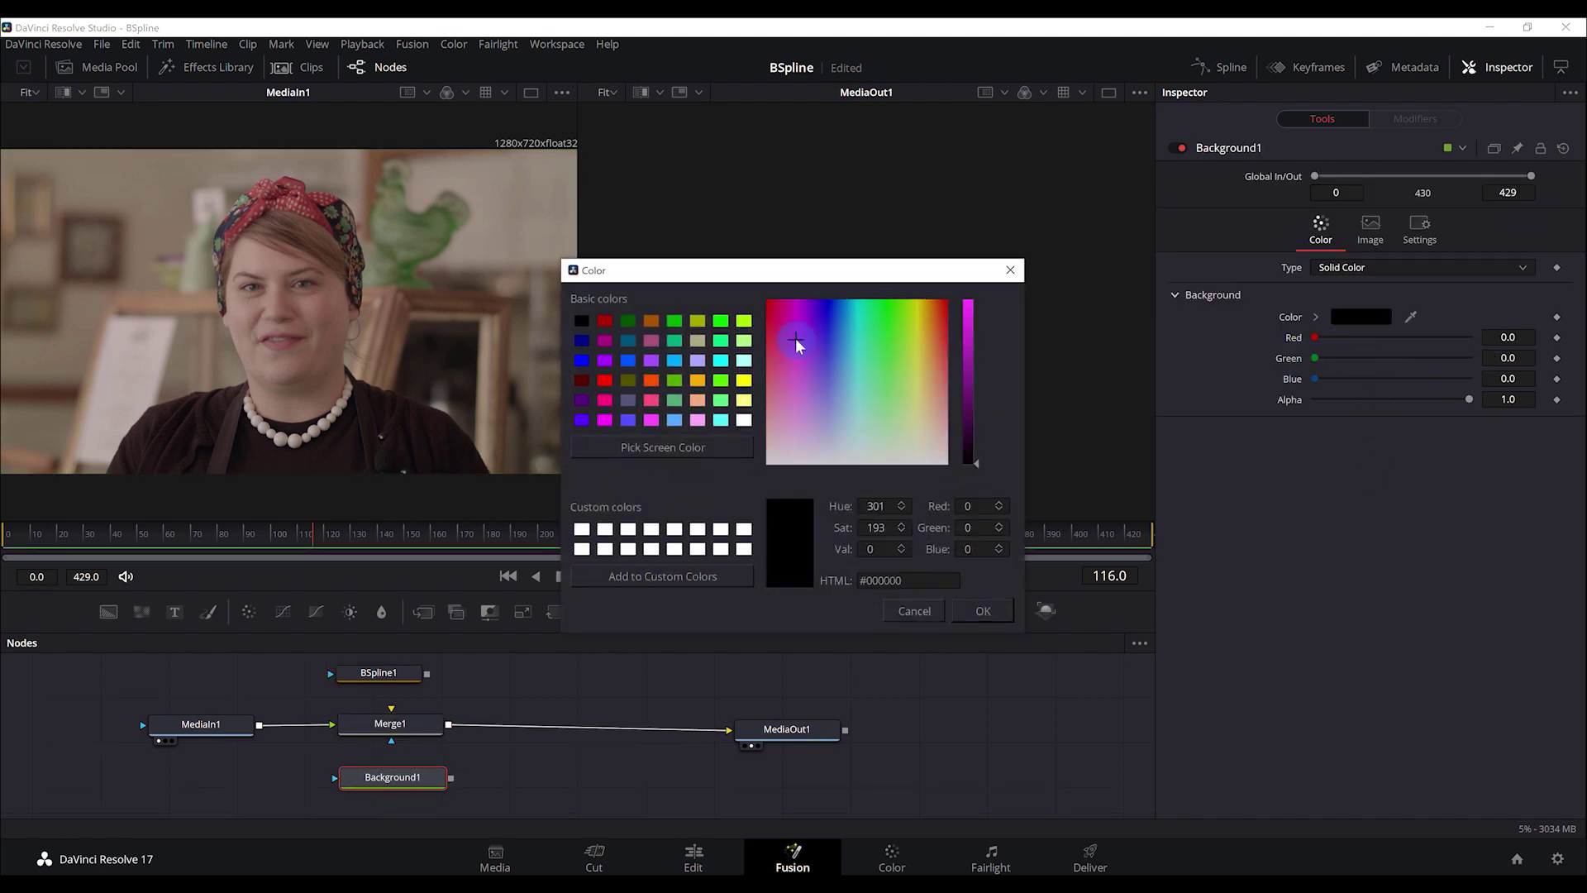
{"action": "left_click_drag", "start_coordinate": [969, 450], "coordinate": [970, 369]}
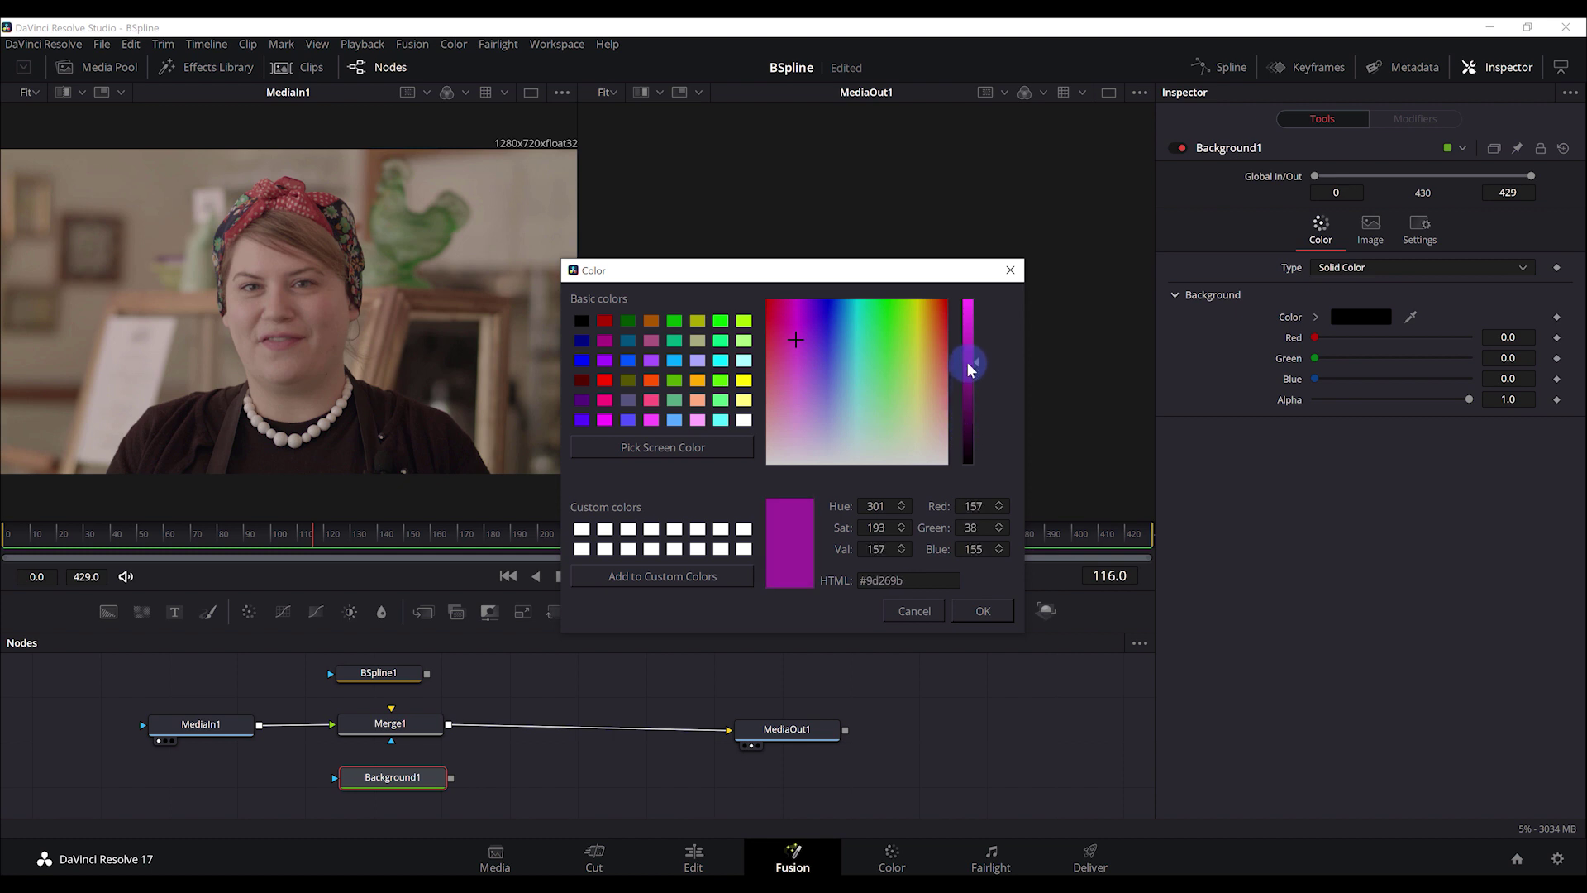
{"action": "left_click", "coordinate": [983, 610]}
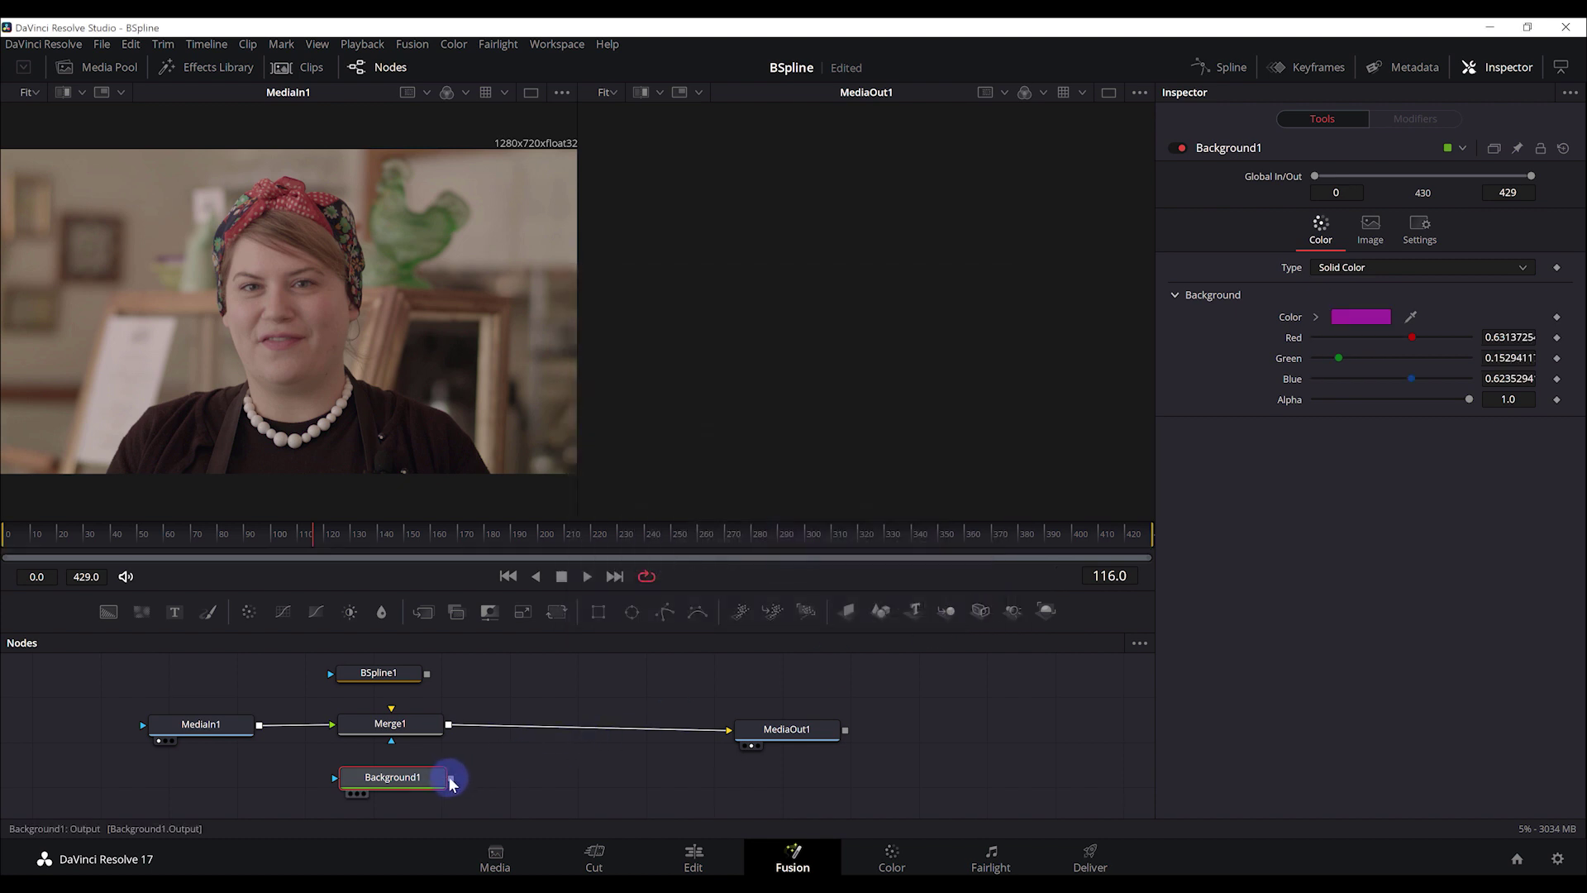
- Connect Background1 to Merge1's background input and BSpline1 to its mask input
{"action": "left_click_drag", "start_coordinate": [452, 781], "coordinate": [392, 709]}
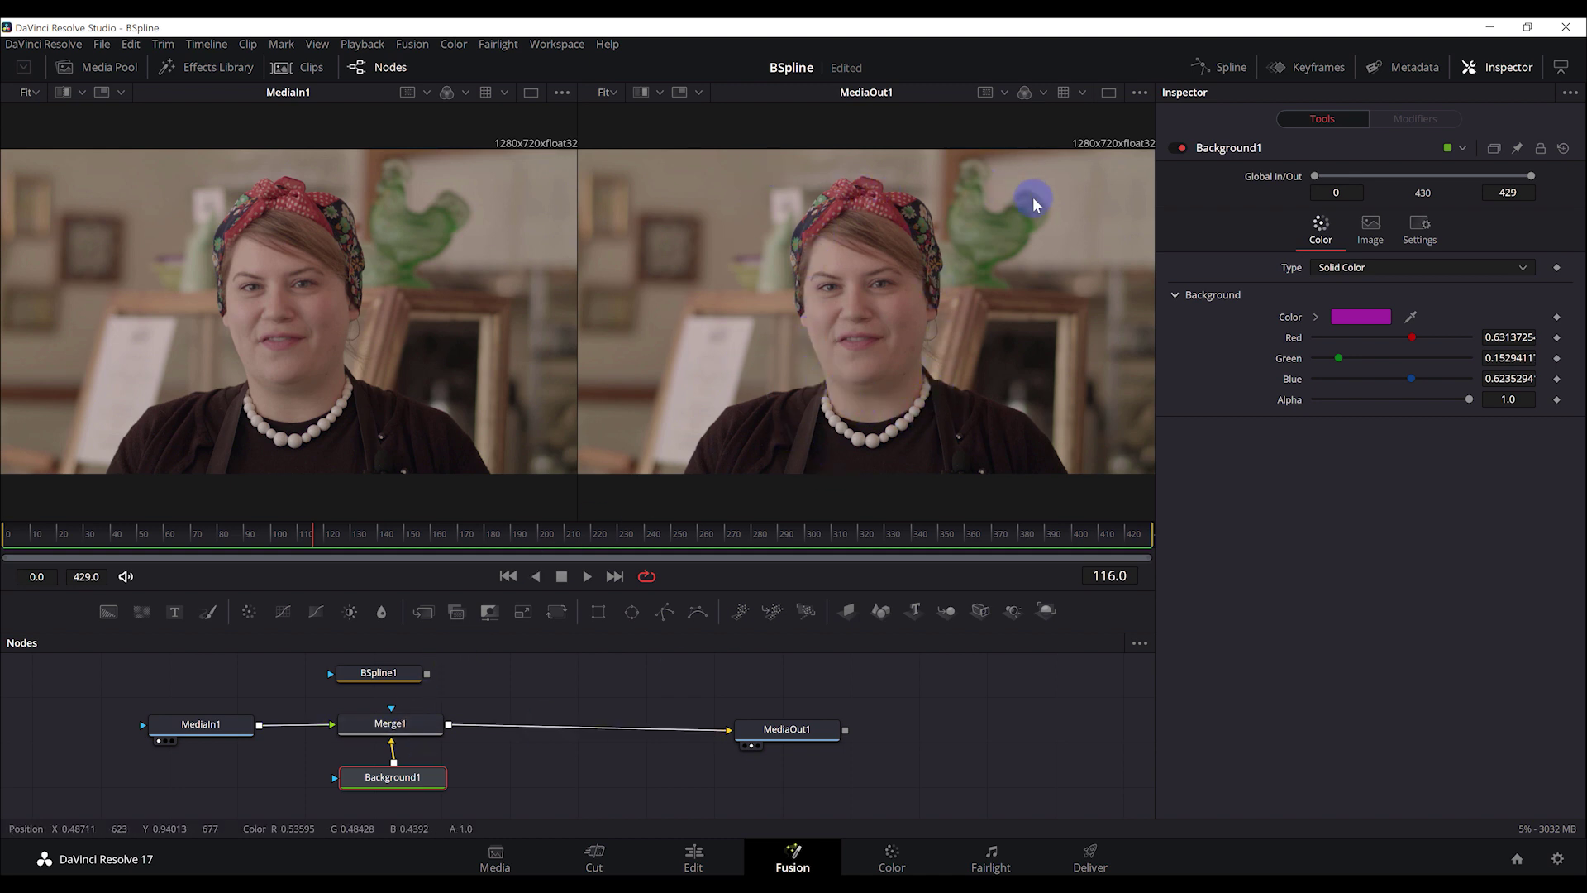
{"action": "mouse_move", "coordinate": [411, 788]}
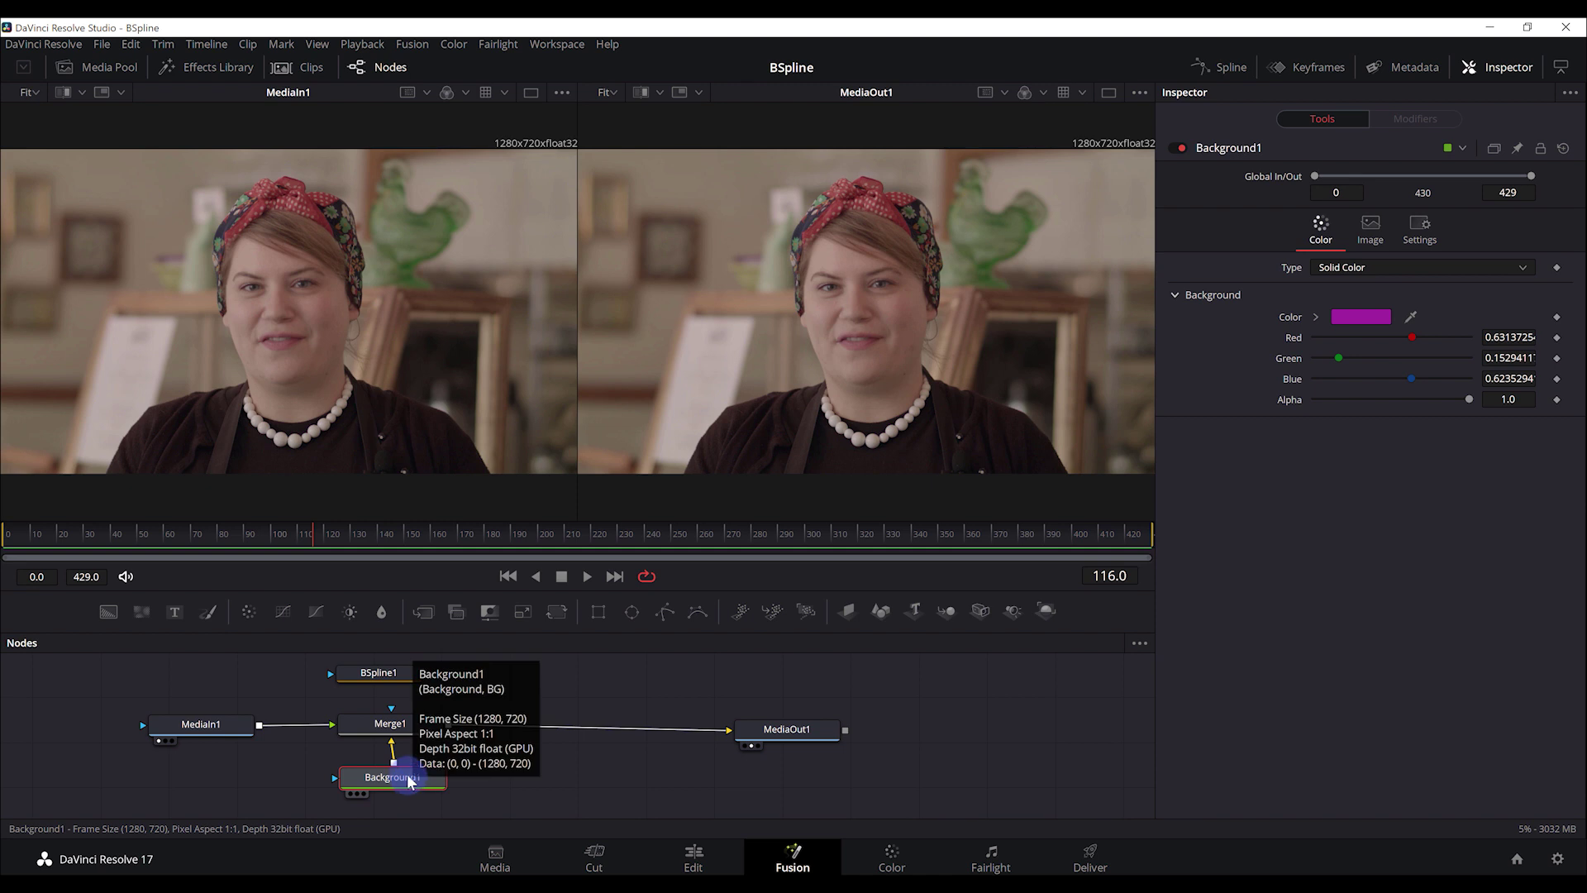
{"action": "left_click_drag", "start_coordinate": [426, 675], "coordinate": [390, 716]}
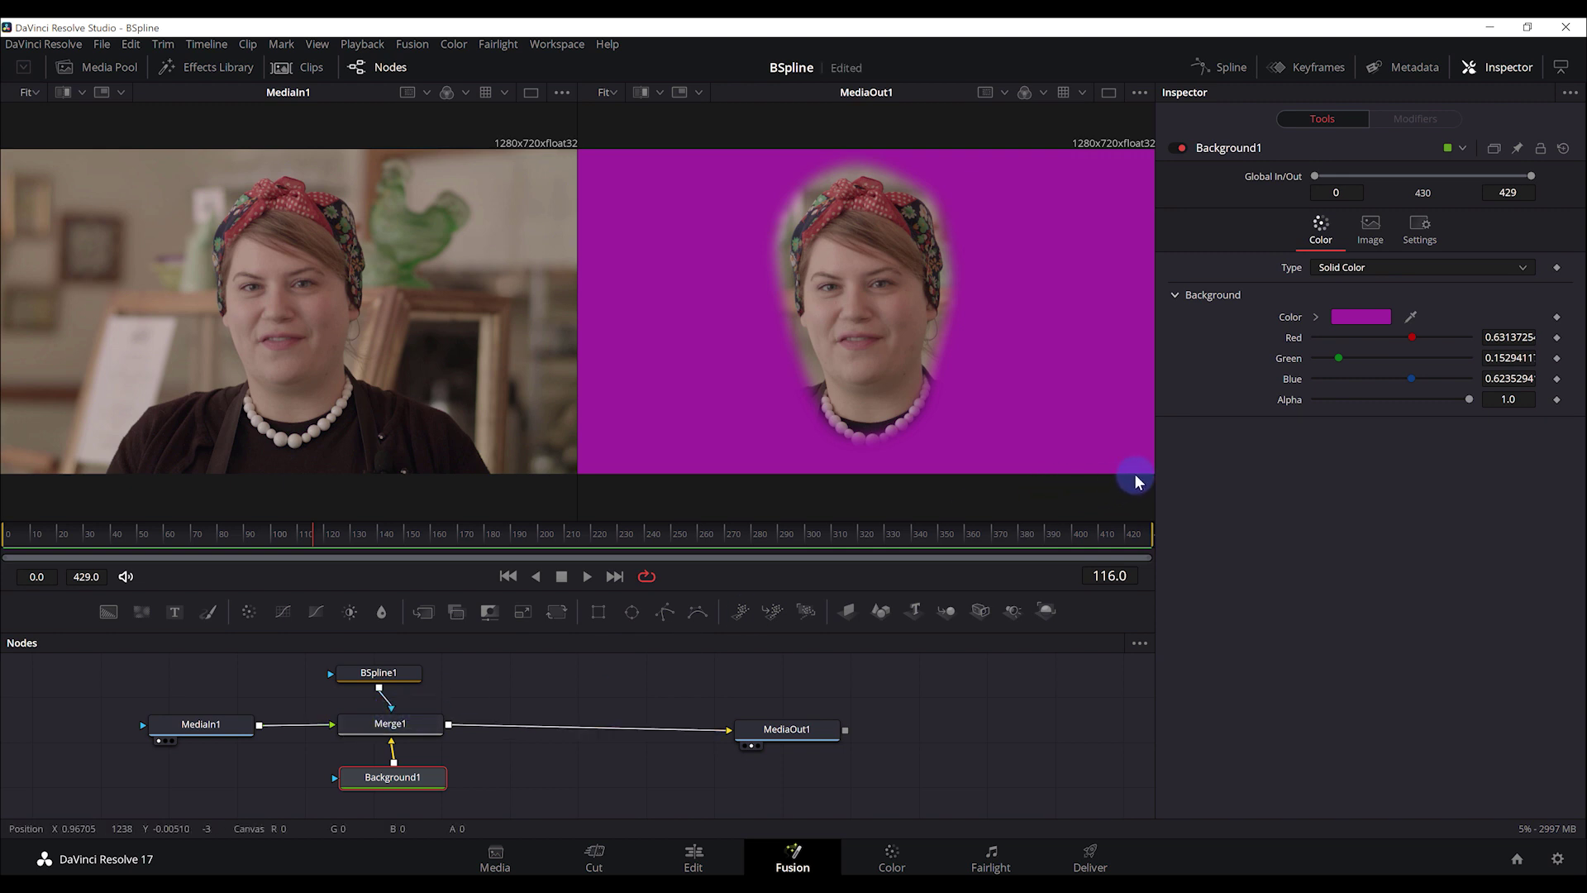
{"action": "left_click", "coordinate": [420, 672]}
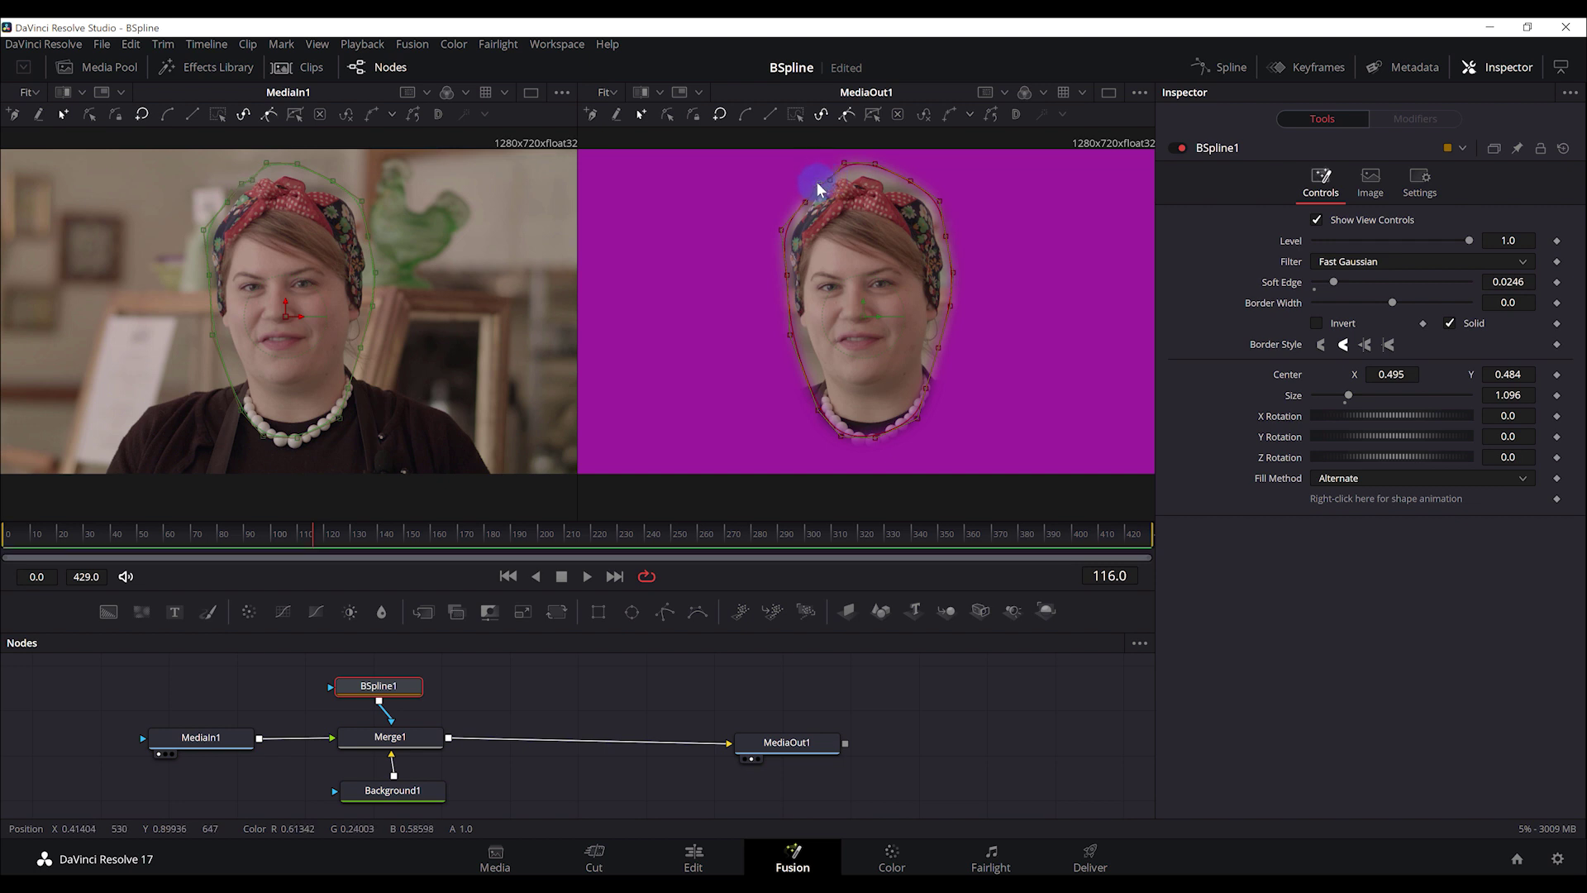
- Undo the last BSpline1 edit so the mask tightly follows the headscarf and face again
{"action": "key", "text": "ctrl+z"}
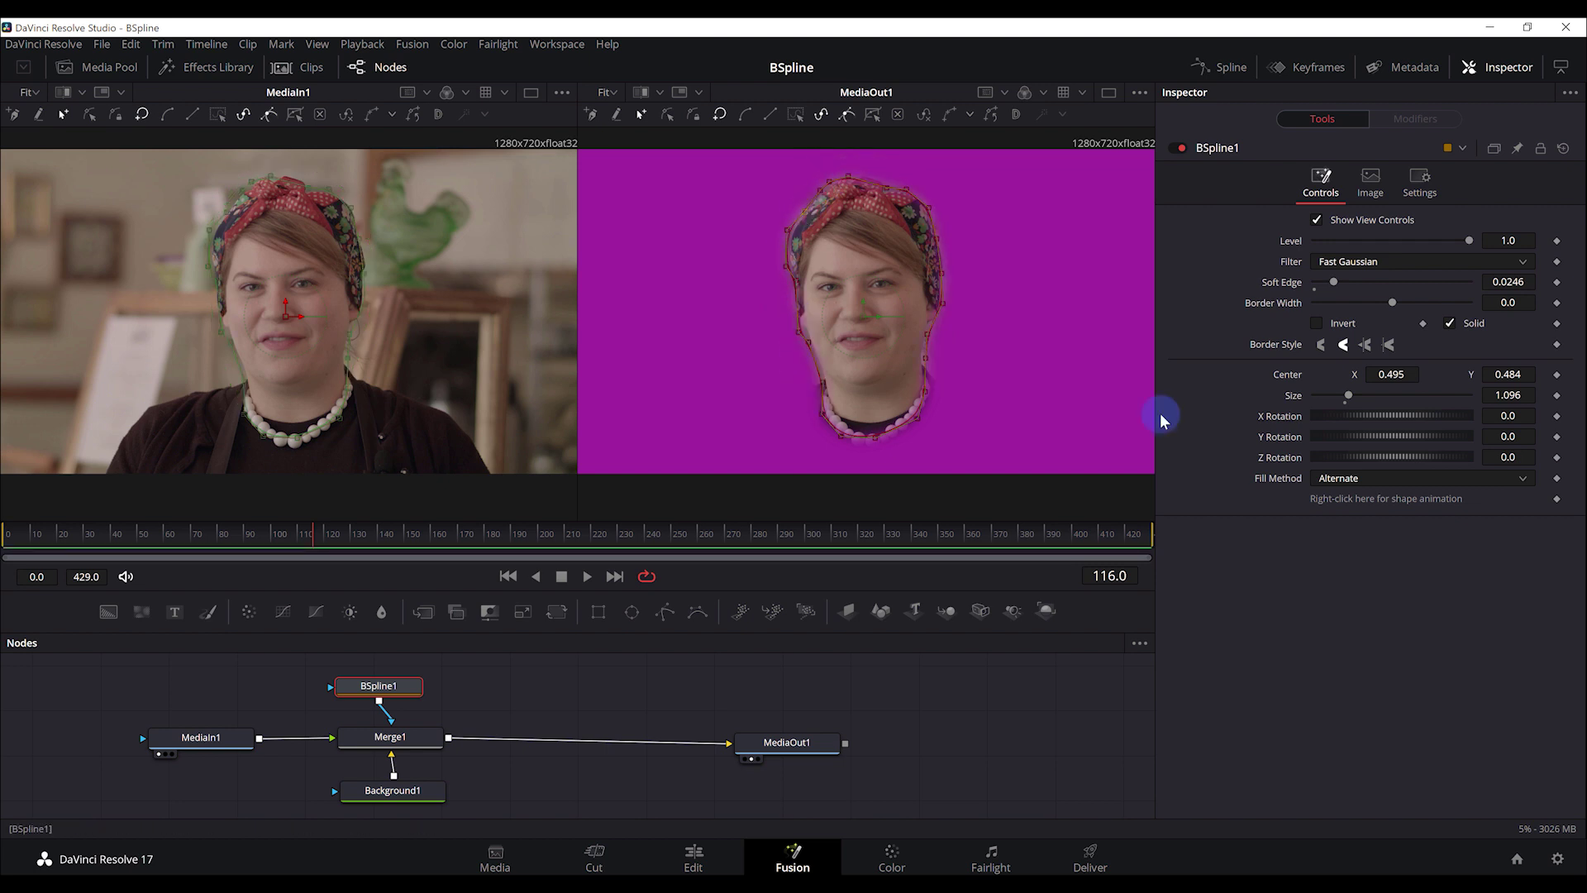